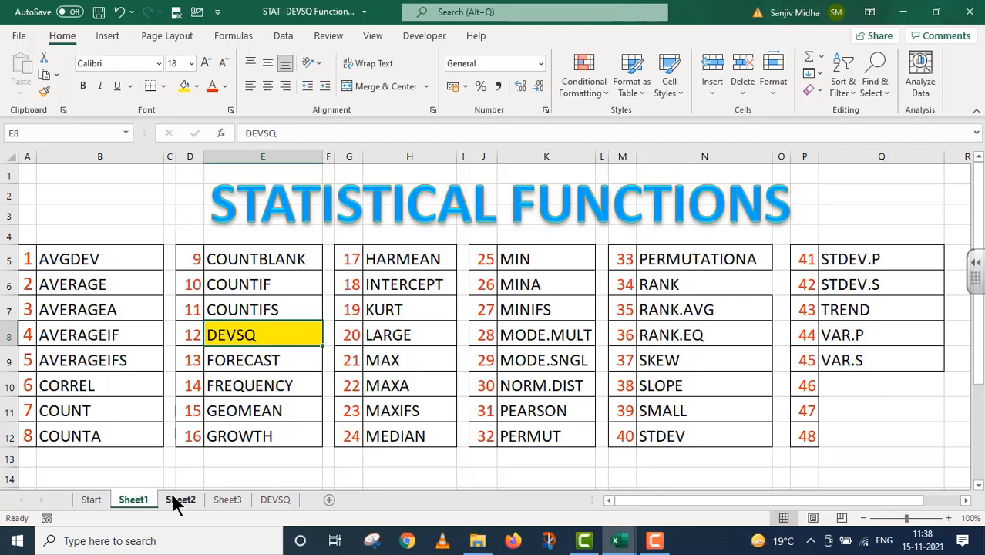
# On the DEVSQ sheet, enter 1 and 2 in cells A4 and A5 and fill the series down to A10.
pyautogui.click(176, 500)
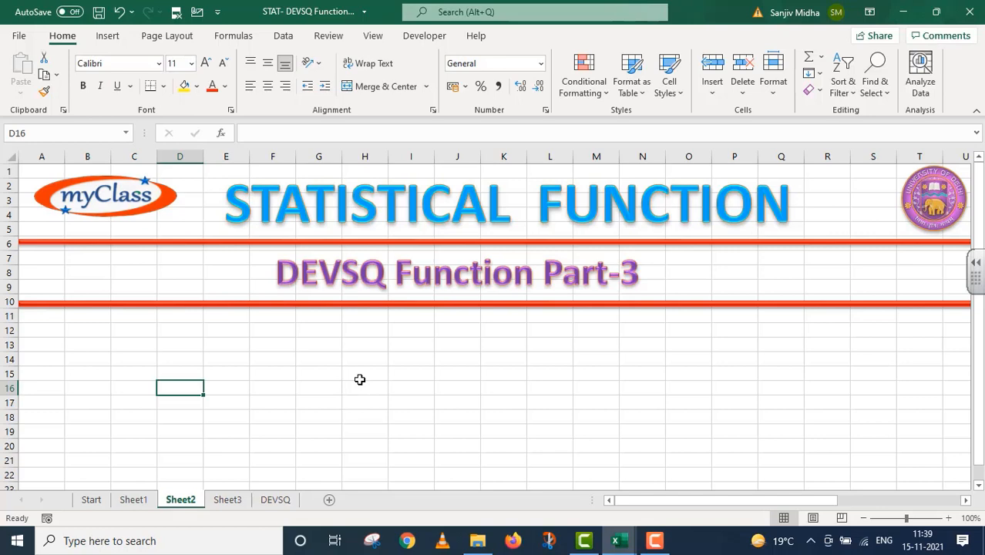
pyautogui.click(271, 499)
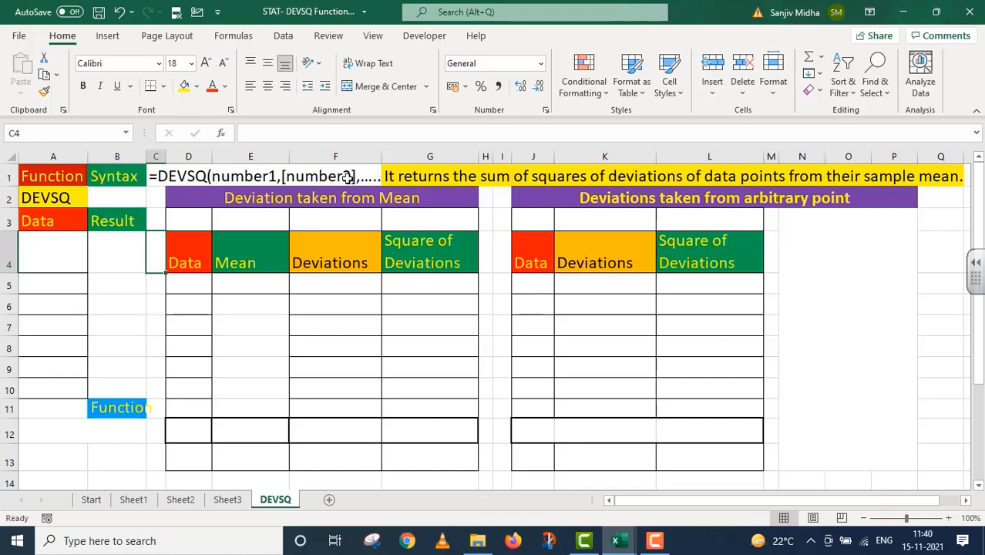
pyautogui.click(70, 243)
pyautogui.write('1')
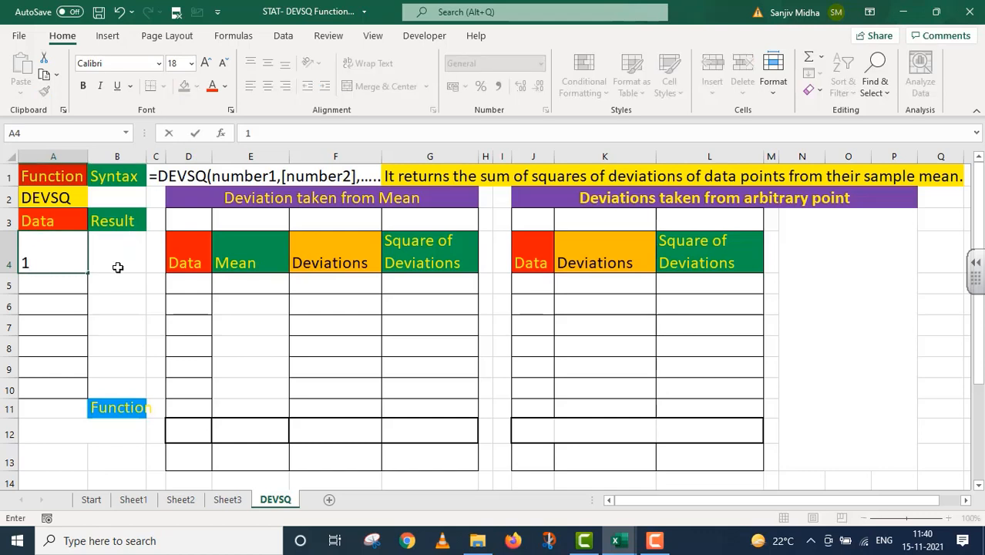
pyautogui.click(58, 285)
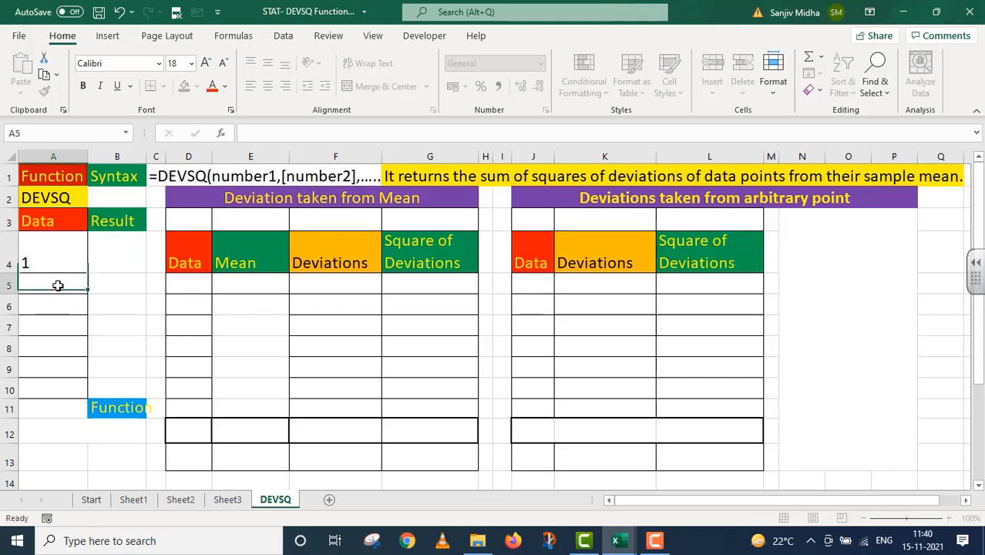
pyautogui.write('2')
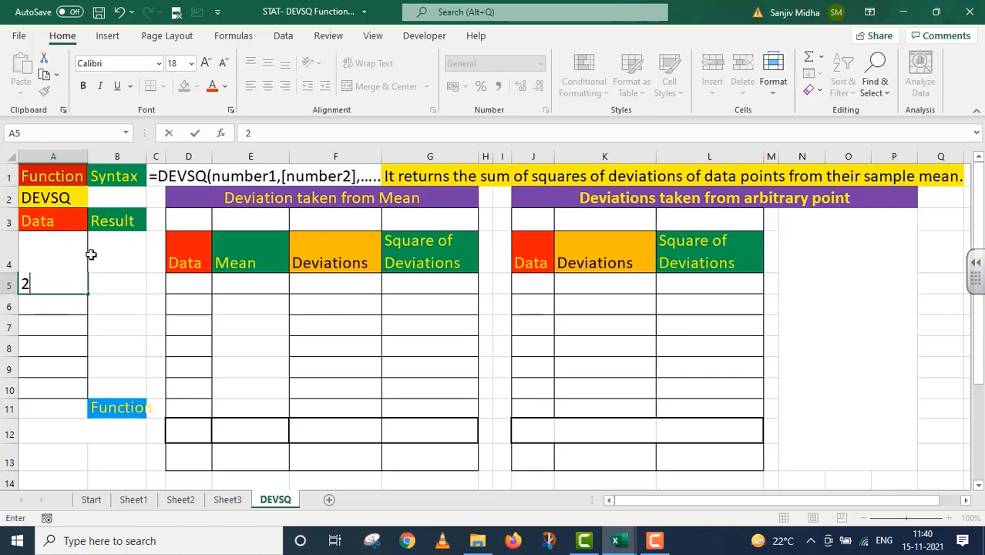
pyautogui.moveTo(84, 254); pyautogui.dragTo(87, 389)
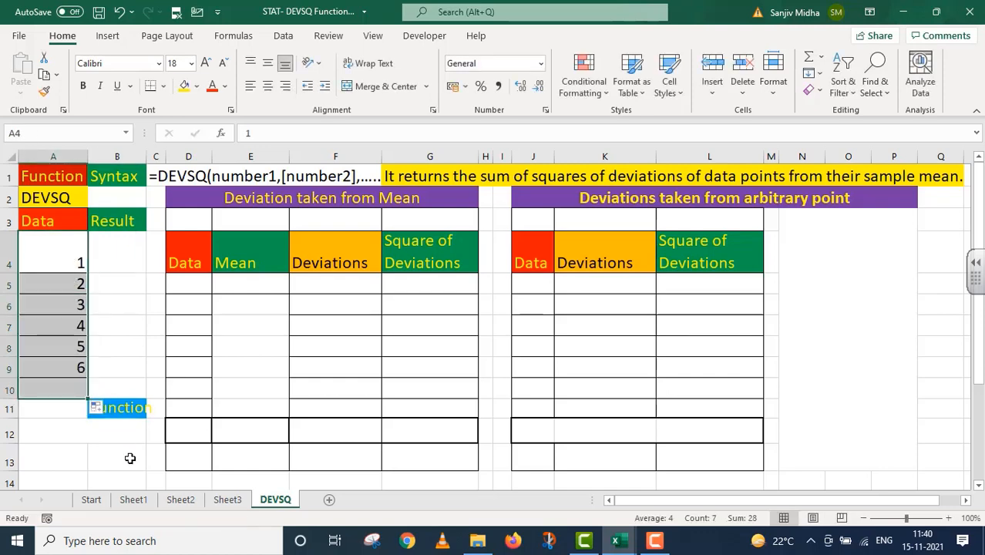
# Widen column B slightly and enter the formula =DEVSQ(A4:A10) in result cell B4.
pyautogui.moveTo(147, 156); pyautogui.dragTo(157, 162)
pyautogui.click(115, 262)
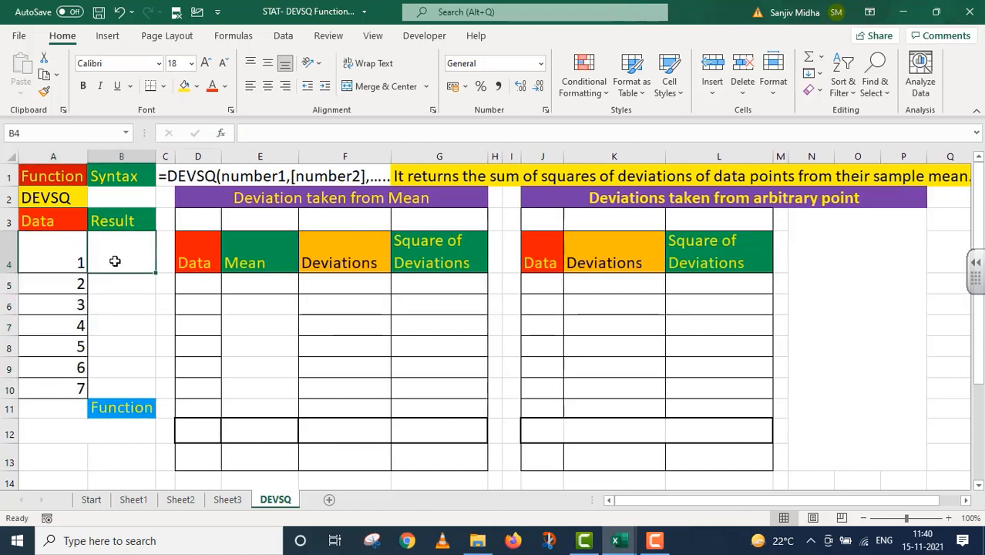
pyautogui.write('=DEVSQ')
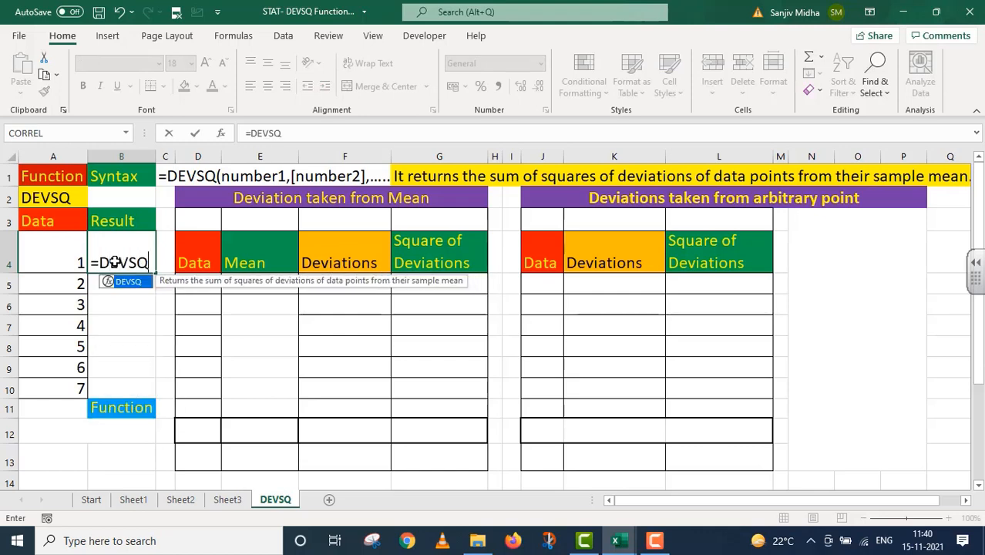
pyautogui.write('(')
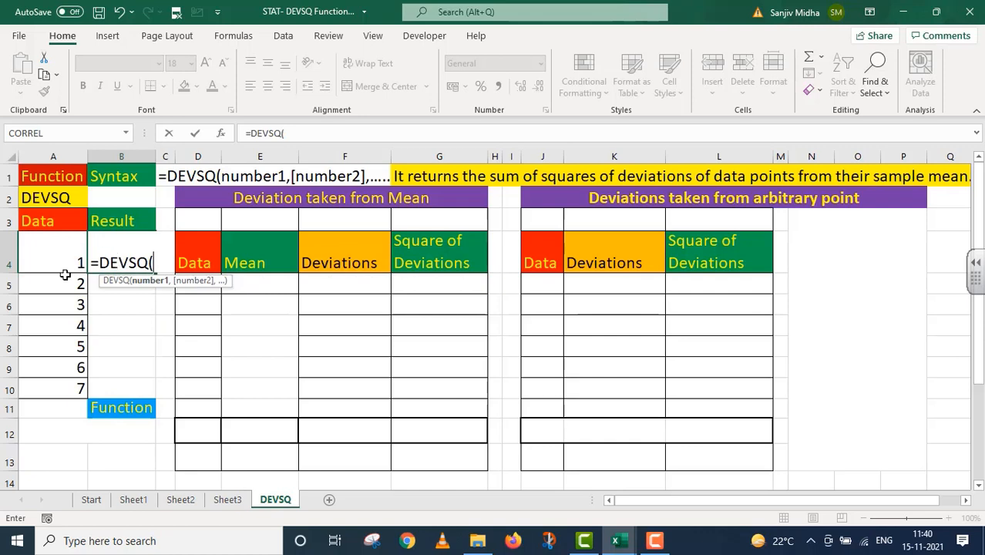
pyautogui.moveTo(72, 259); pyautogui.dragTo(58, 386)
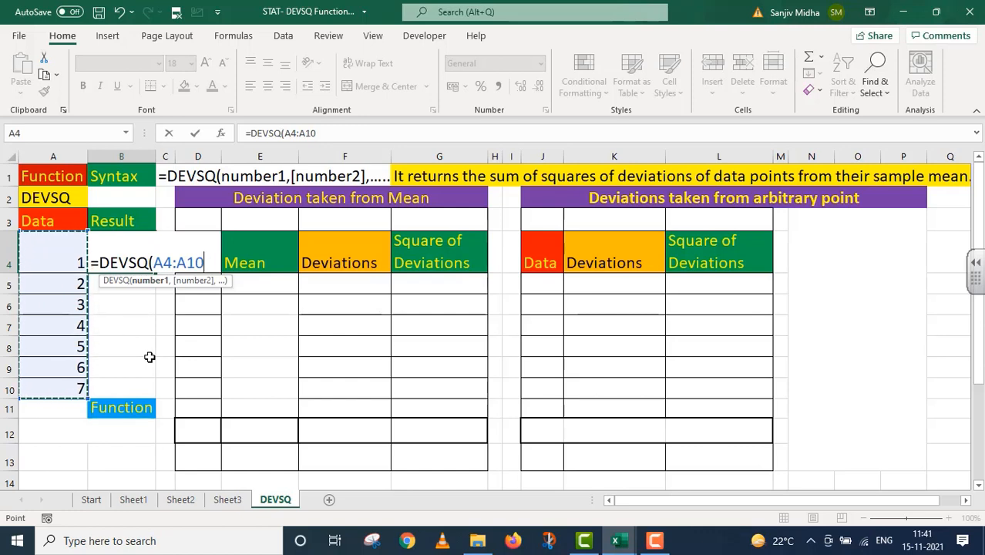
pyautogui.write(')')
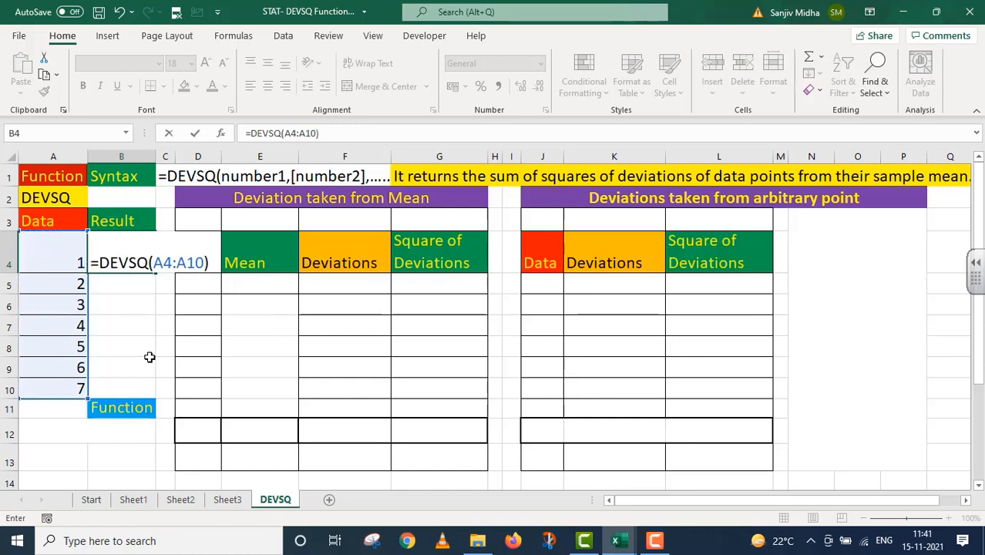
pyautogui.press('Return')
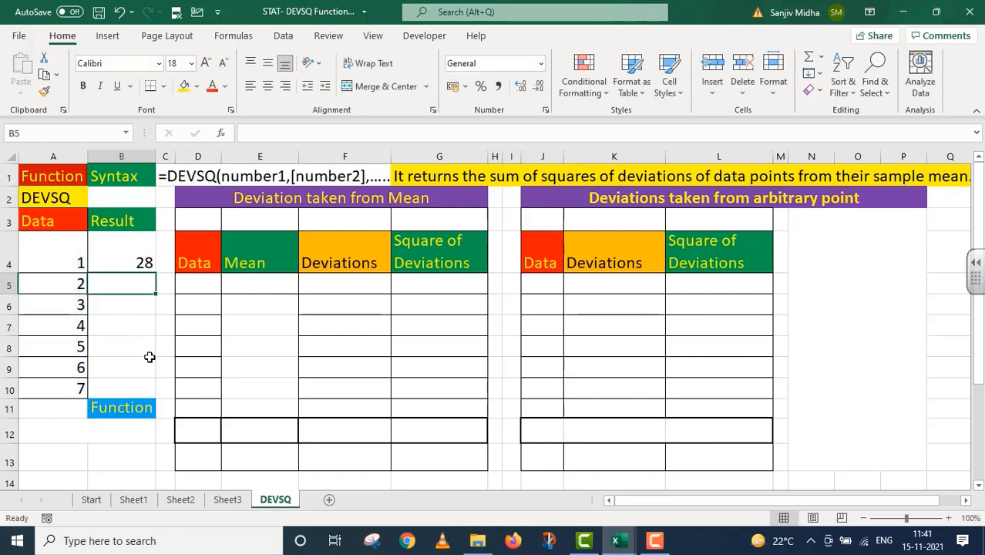
# Copy the formula from B4 into cell A12 as plain text, prefixed with an apostrophe: '=DEVSQ(A4:A10).
pyautogui.click(141, 263)
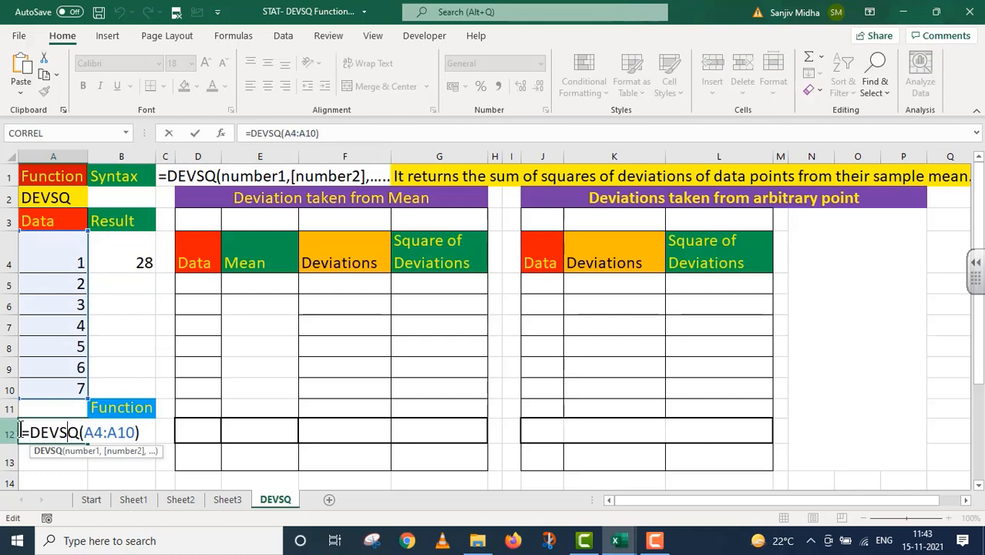
pyautogui.click(21, 432)
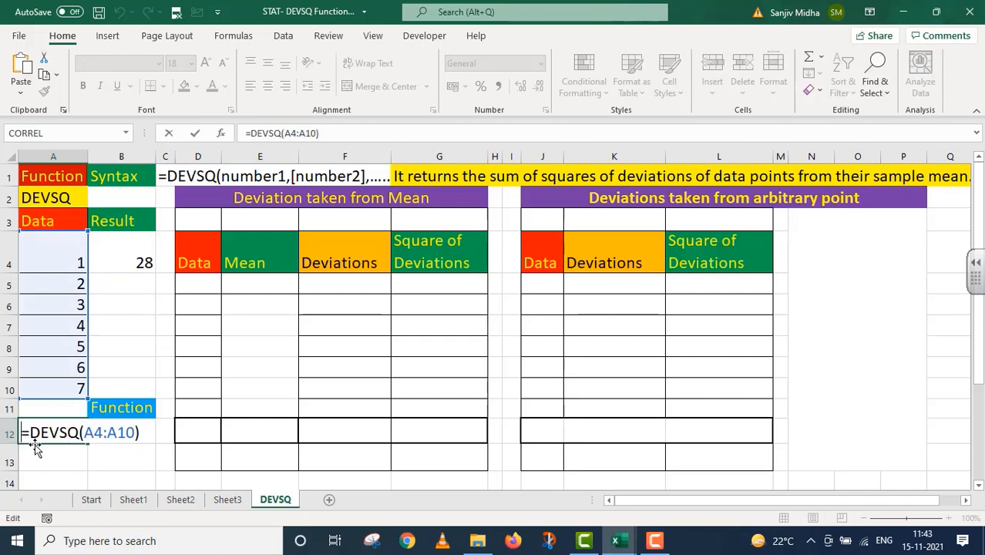
pyautogui.write("'")
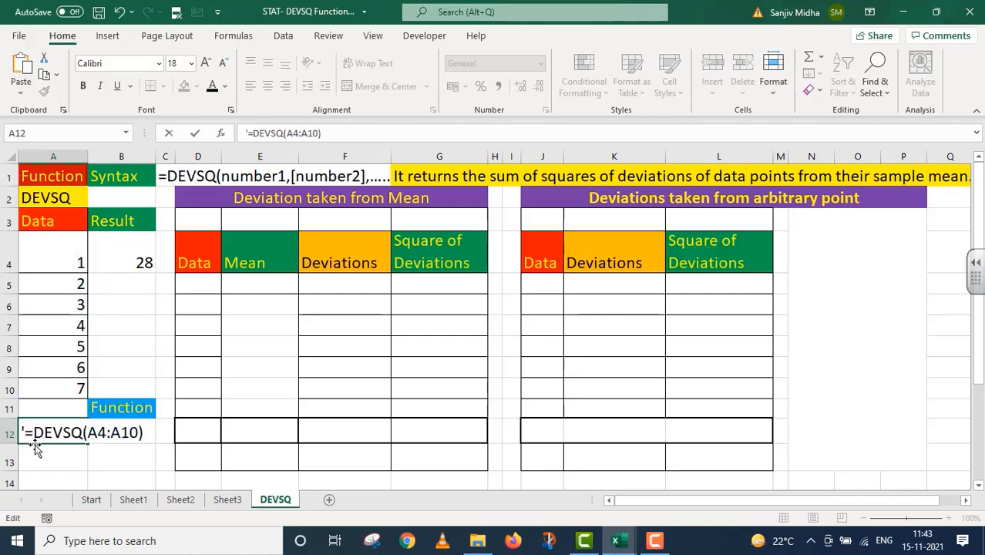
pyautogui.click(79, 474)
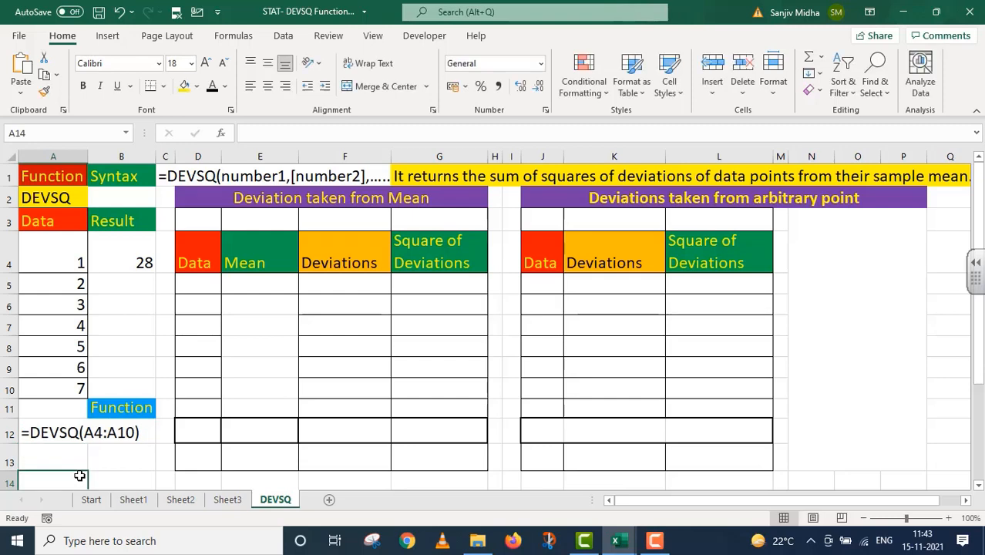
# Draw a straight arrow about 6 cm long from the result in B4 down to the formula text in row 12.
pyautogui.click(109, 37)
pyautogui.click(171, 94)
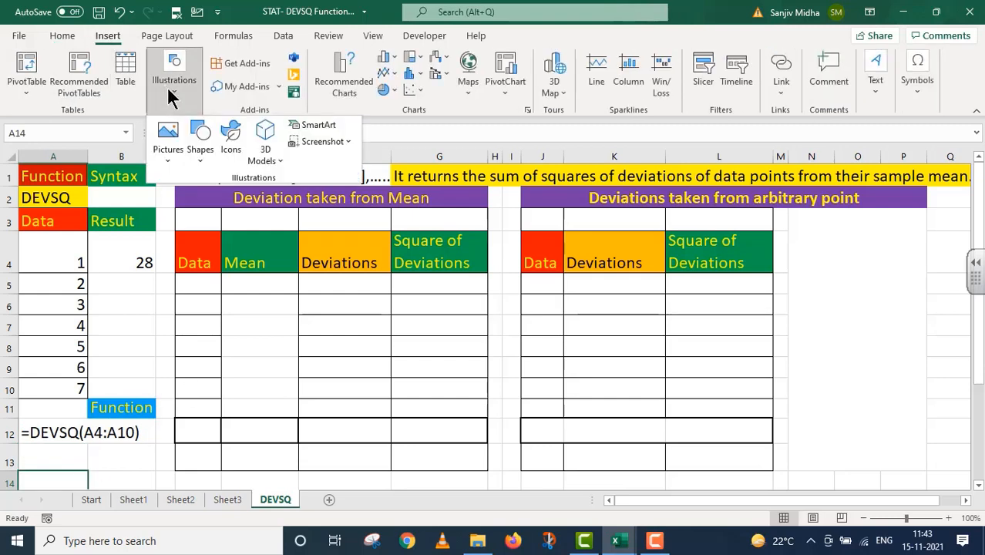
pyautogui.click(200, 136)
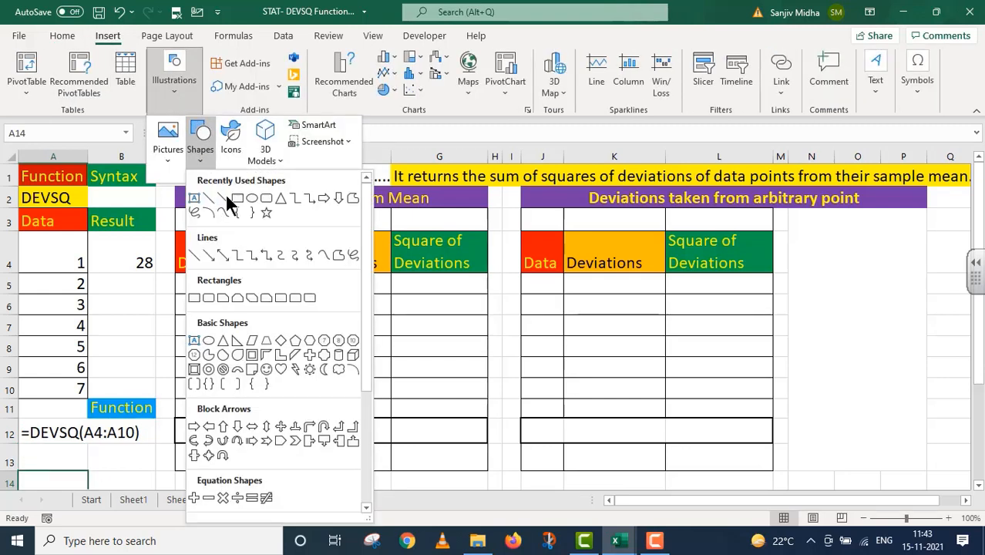
pyautogui.click(223, 198)
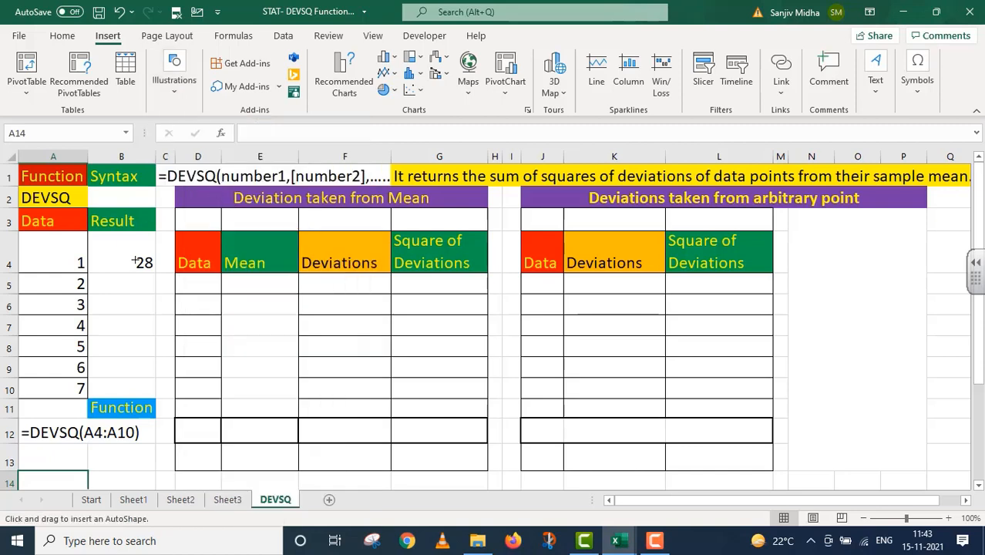
pyautogui.moveTo(135, 263); pyautogui.dragTo(133, 422)
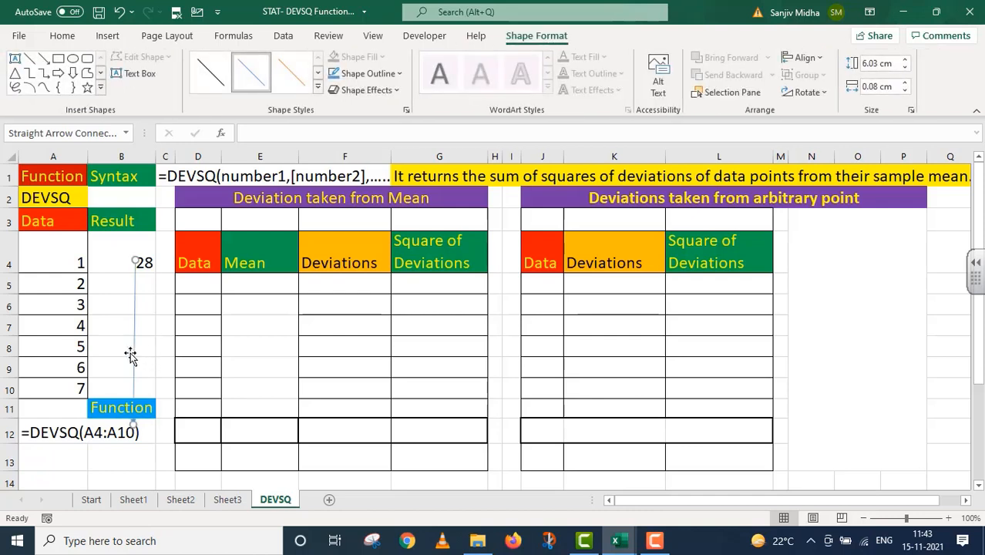
pyautogui.press('Escape')
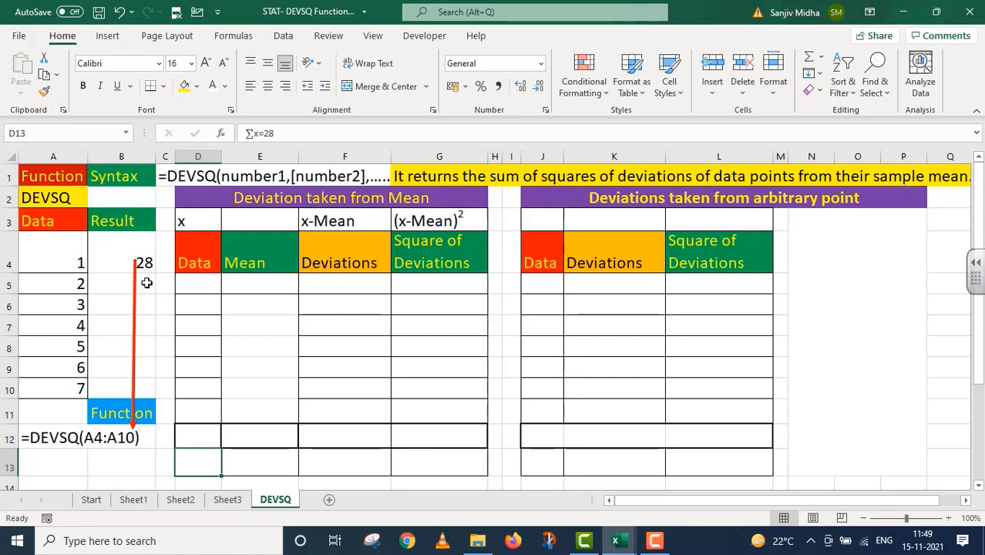
# Copy the data values in A4:A10 into the Data column of the mean deviation table, starting at D5.
pyautogui.moveTo(70, 255); pyautogui.dragTo(70, 384)
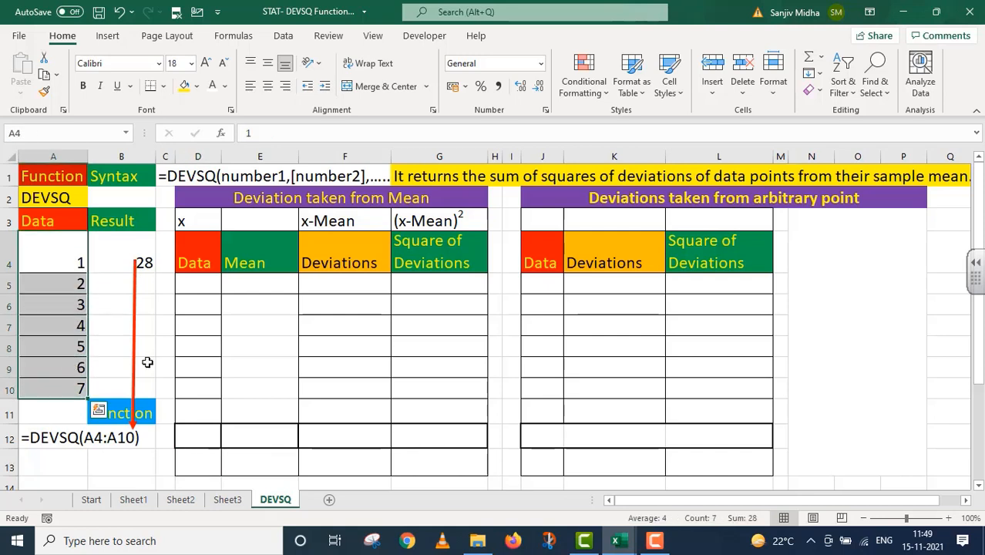
pyautogui.hotkey('ctrl', 'c')
pyautogui.click(196, 283)
pyautogui.hotkey('ctrl', 'v')
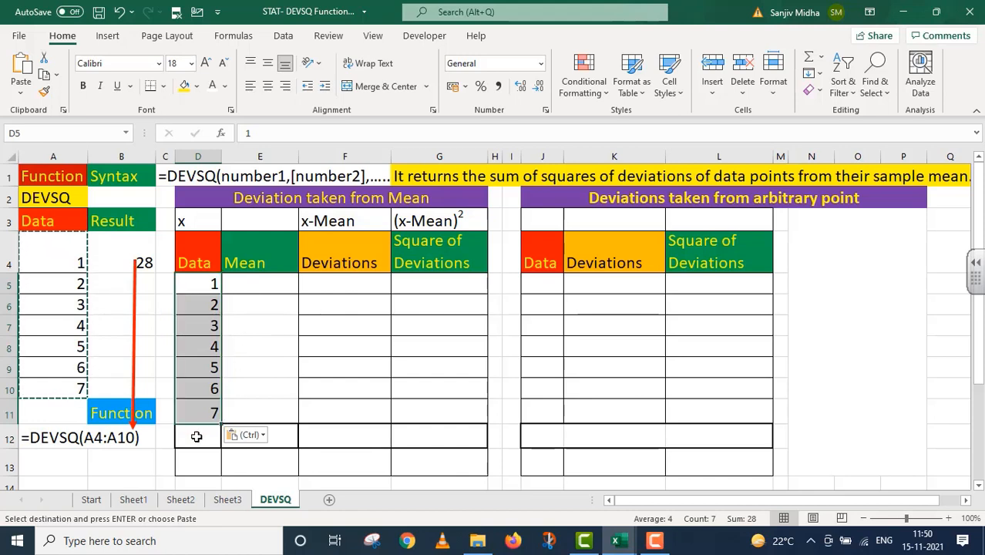
# Calculate the mean of the data in cell E5 with the AVERAGE function over D5:D11.
pyautogui.click(249, 281)
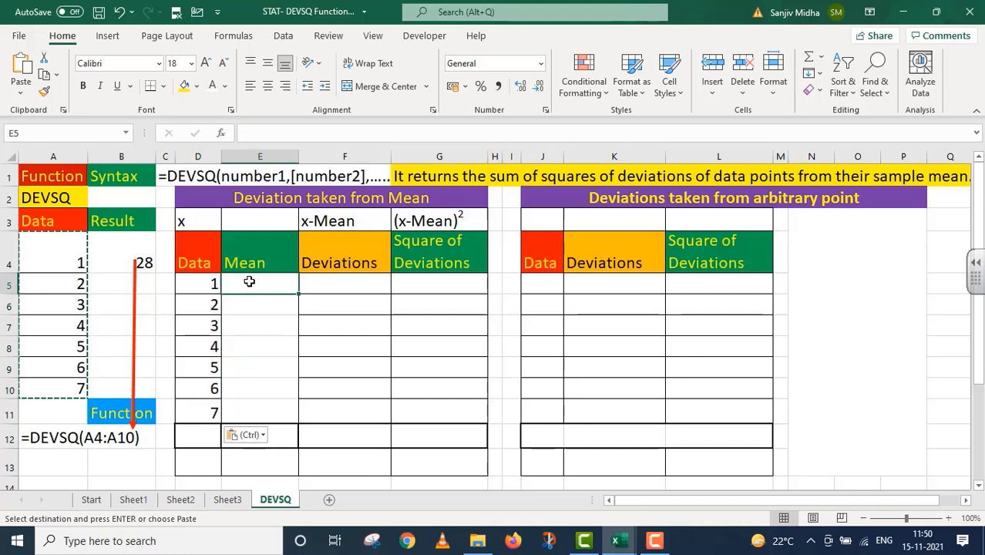
pyautogui.doubleClick(249, 281)
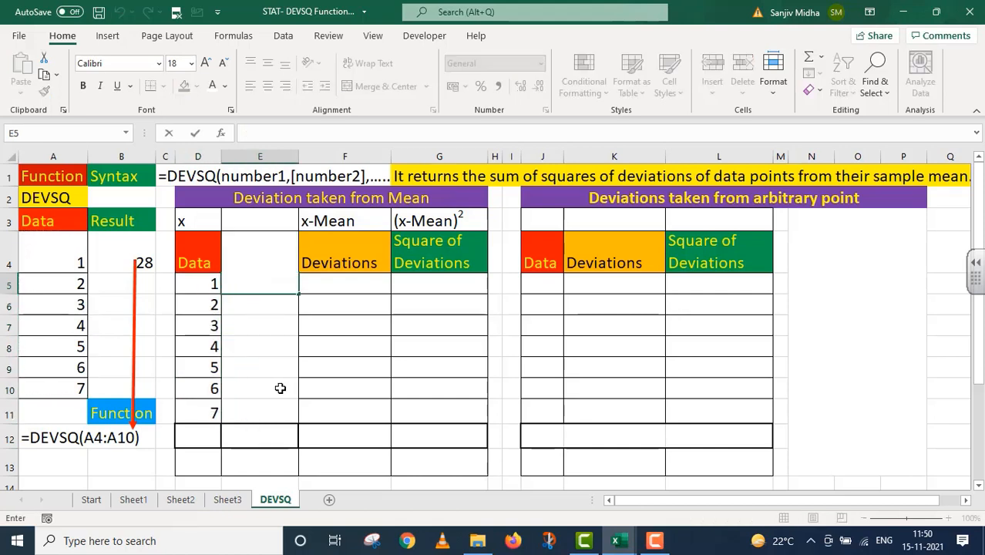
pyautogui.write('=A')
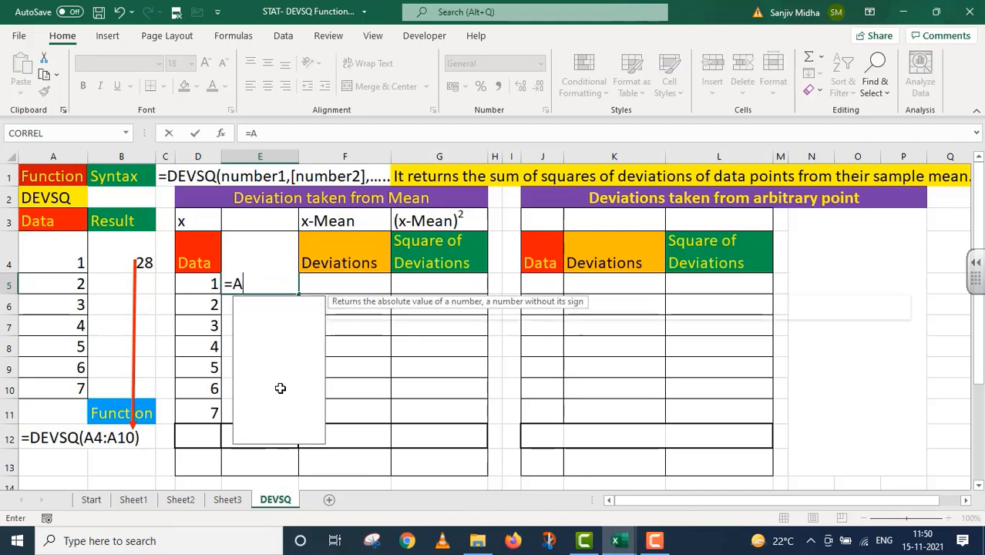
pyautogui.write('VERAGE(')
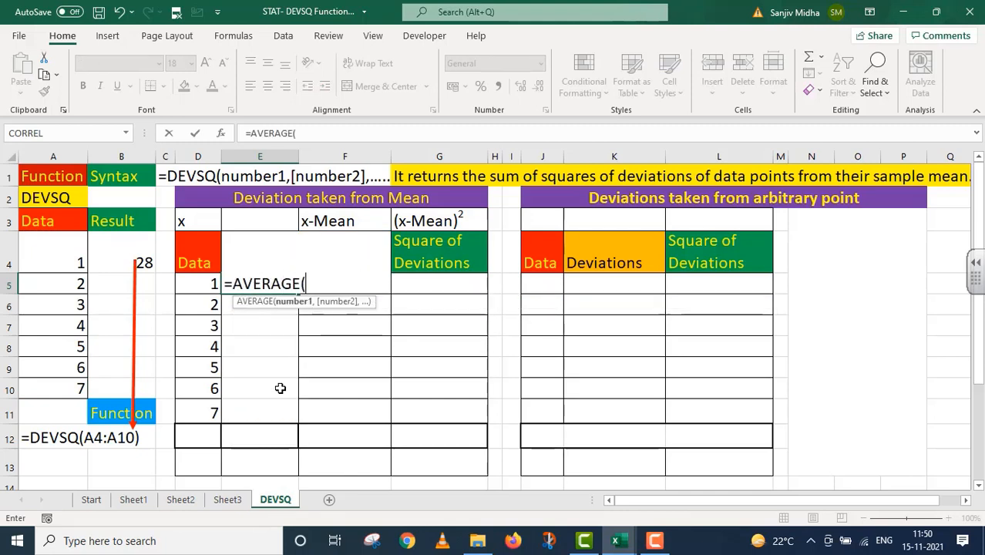
pyautogui.moveTo(204, 283); pyautogui.dragTo(212, 409)
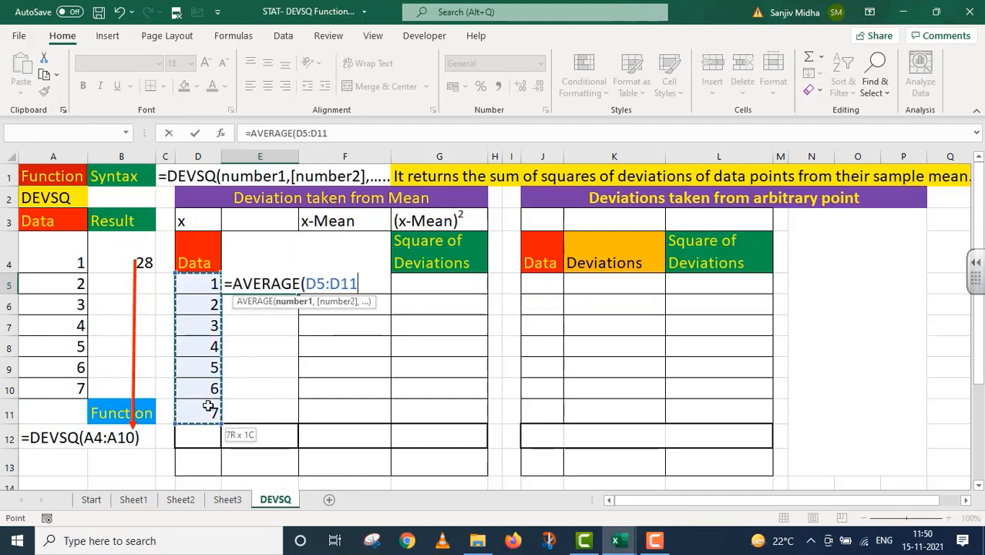
pyautogui.press('Return')
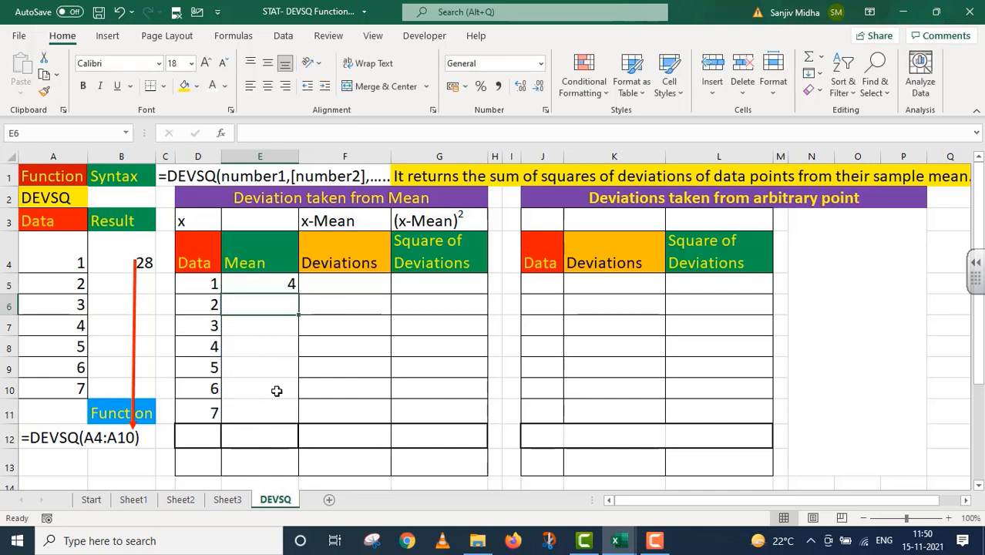
# Total the Data column in cell D12 with =SUM(D5:D11).
pyautogui.click(198, 437)
pyautogui.write('=SUM(')
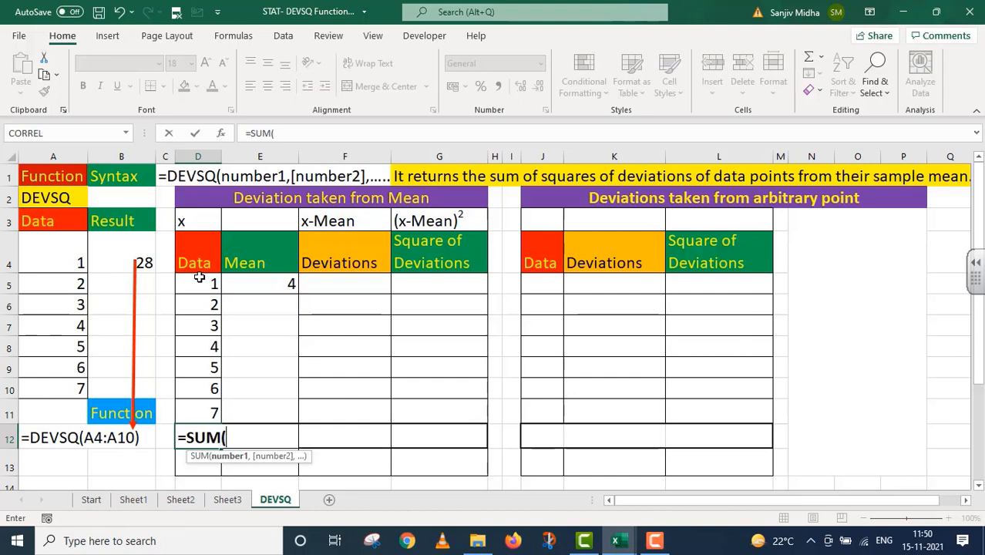
pyautogui.moveTo(199, 278); pyautogui.dragTo(190, 411)
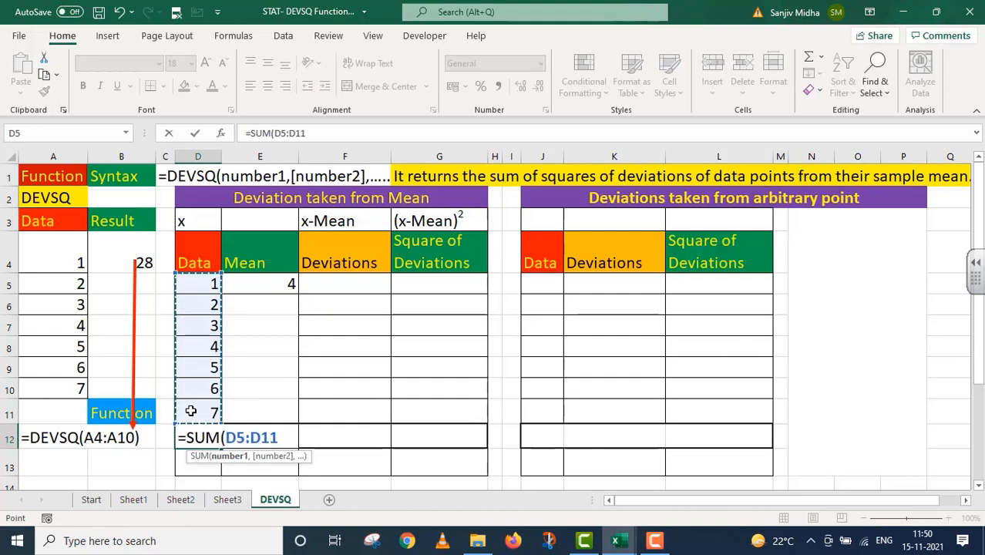
pyautogui.write(')')
pyautogui.press('Return')
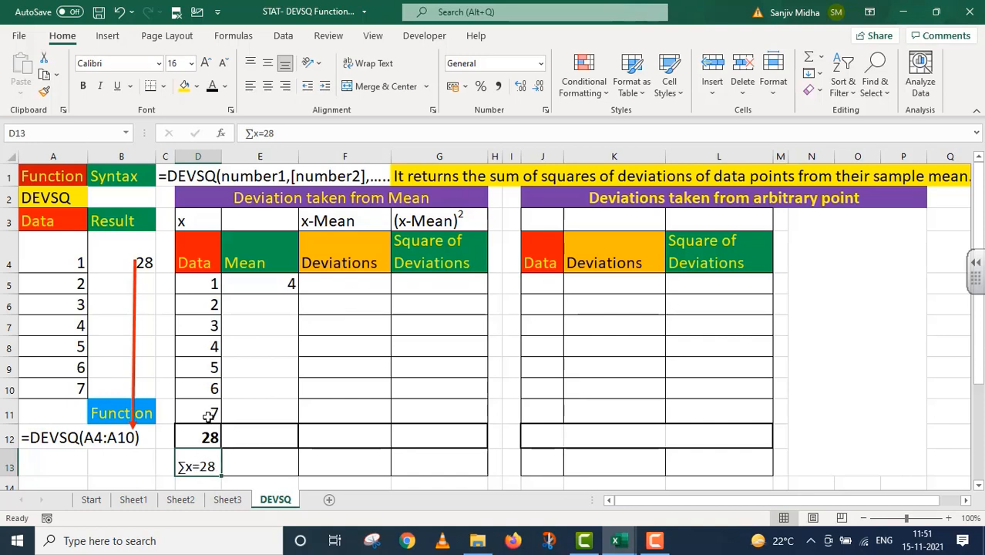
# Set the font colour of the ∑x/N=28/7 note in cell E13 to black.
pyautogui.click(237, 464)
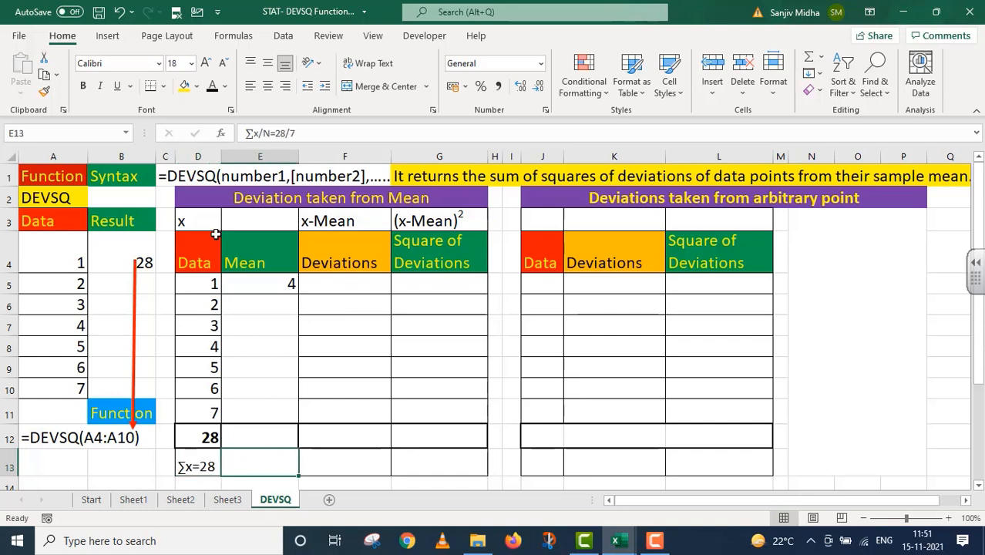
pyautogui.click(213, 86)
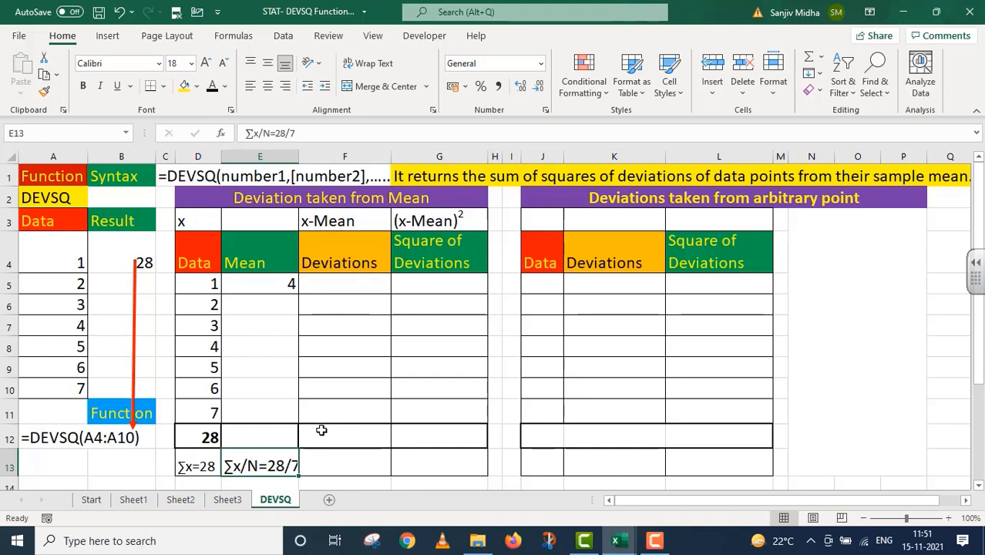
pyautogui.click(325, 287)
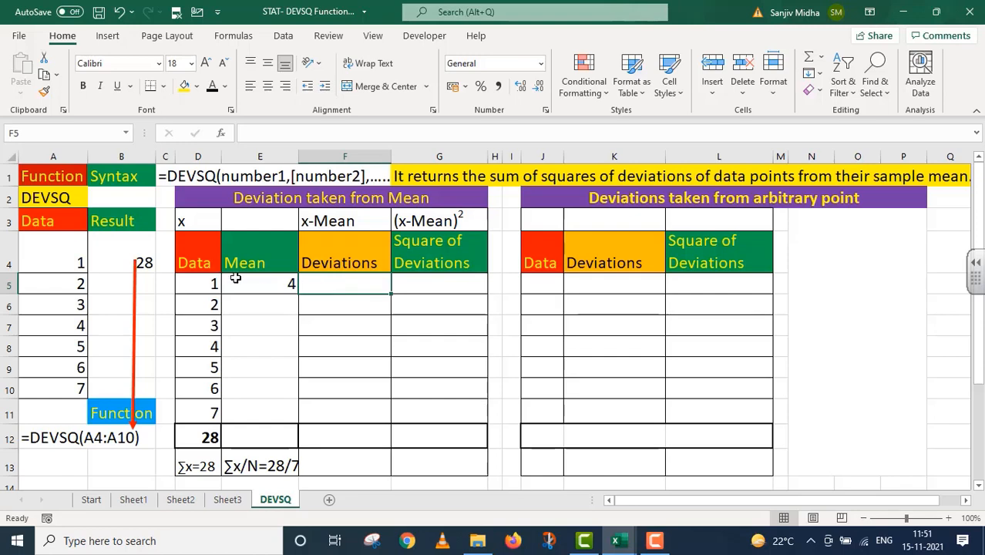
# Calculate the deviations from the mean in F5:F11 with =D5-$E$5, filling the formula down from F5.
pyautogui.write('=')
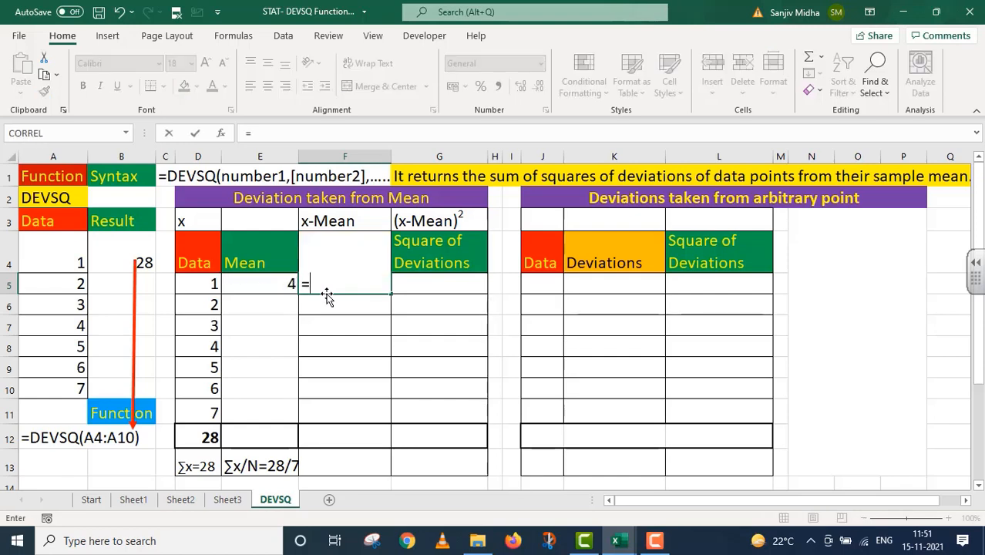
pyautogui.click(214, 283)
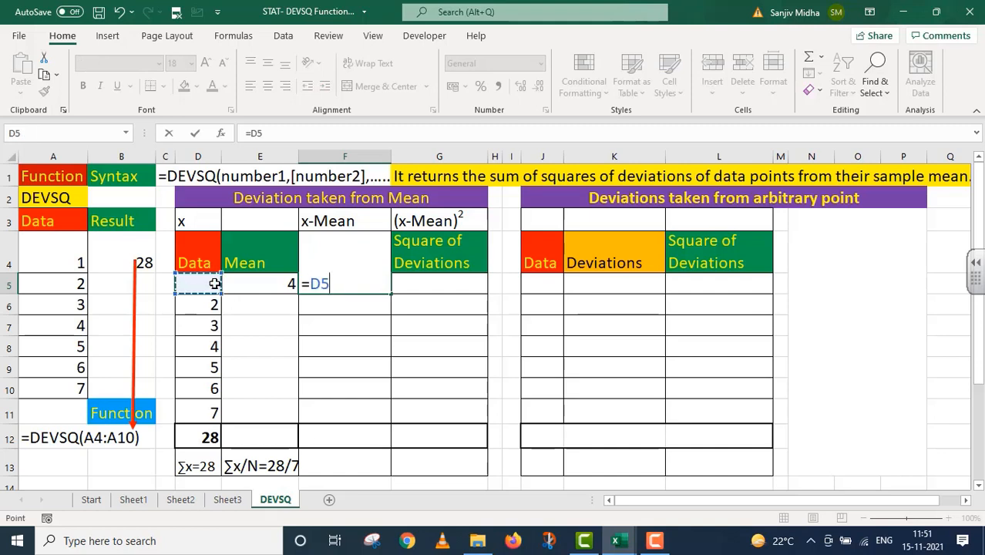
pyautogui.write('-')
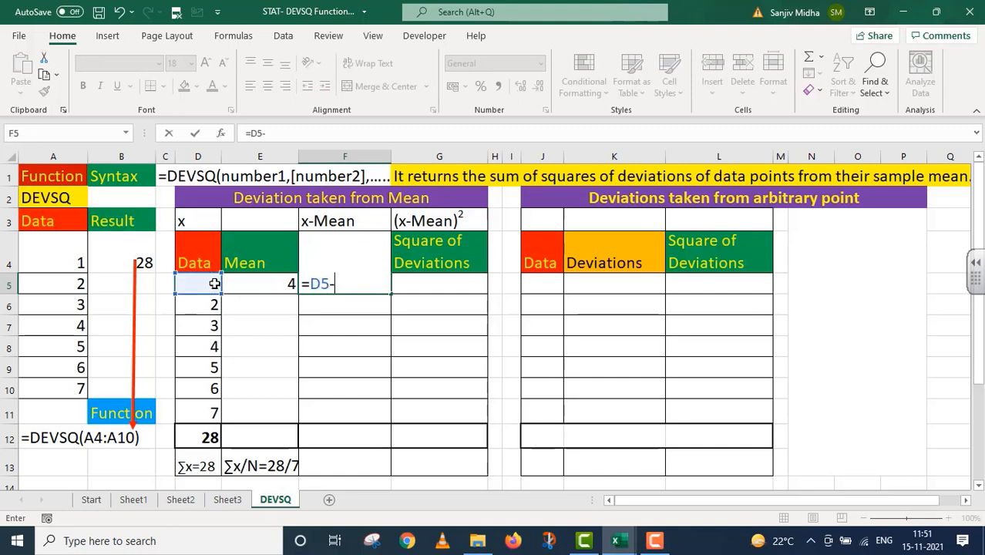
pyautogui.click(256, 283)
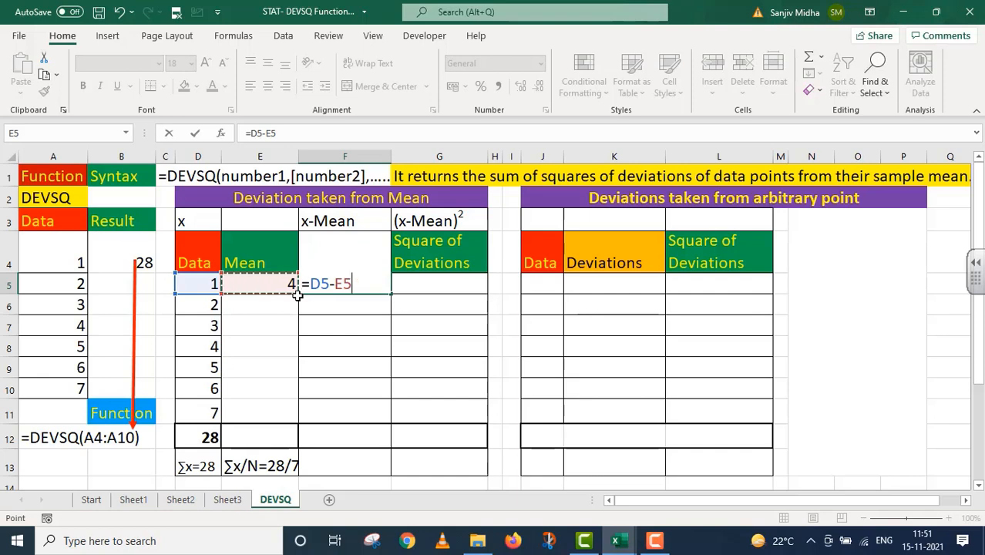
pyautogui.press('F4')
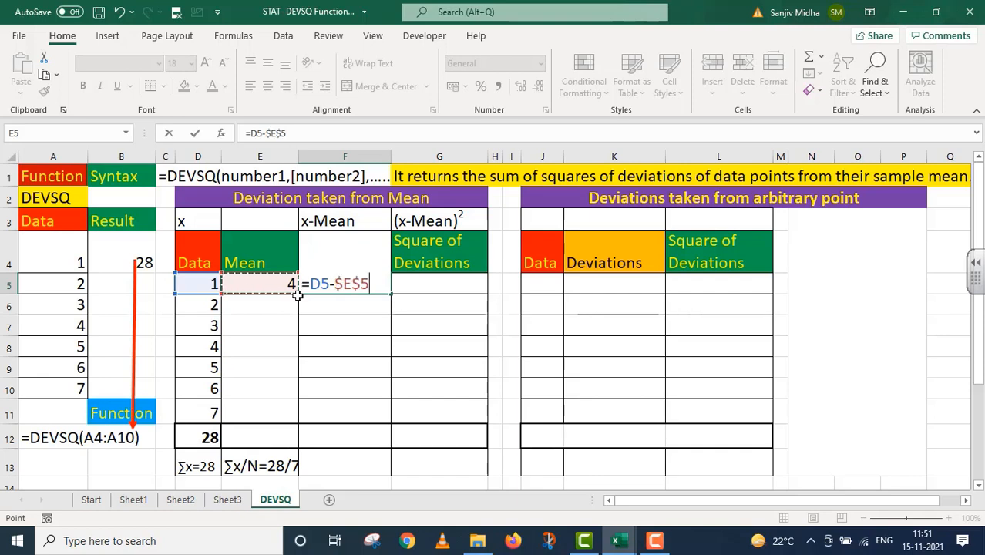
pyautogui.press('Return')
pyautogui.click(342, 284)
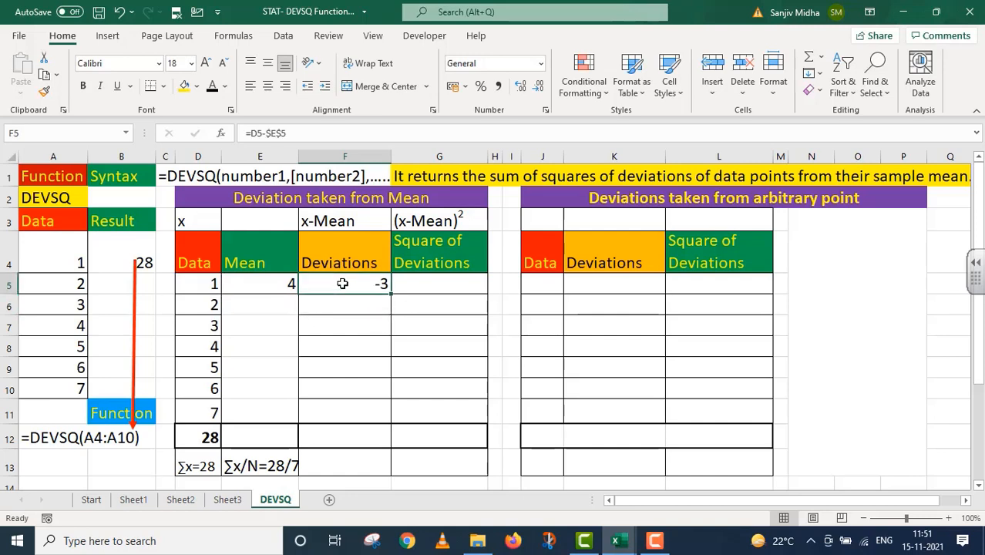
pyautogui.moveTo(389, 290); pyautogui.dragTo(391, 422)
# Extend the total formula in D12 across to F12 and set the font colour of the ∑(x-Mean)= 0 note in F13 to black.
pyautogui.click(198, 437)
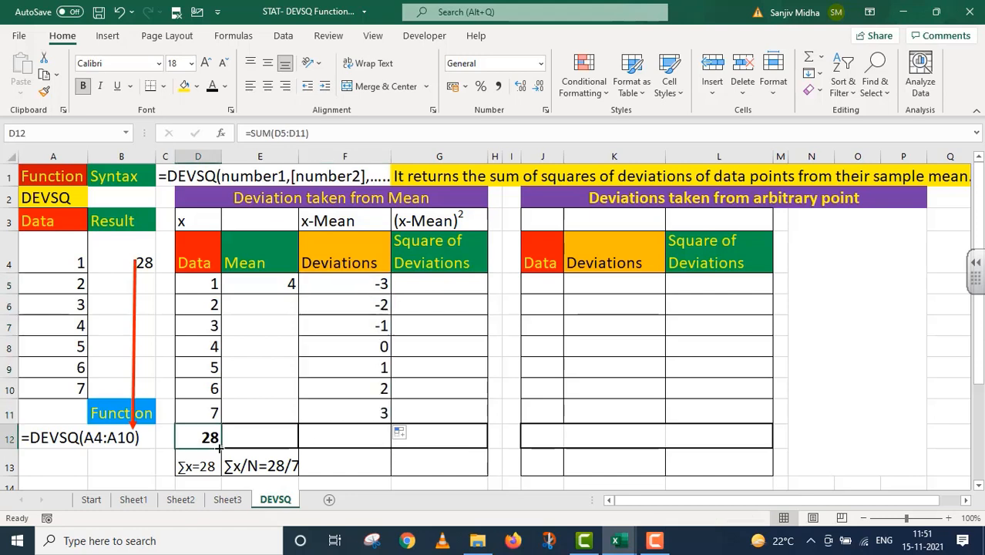
pyautogui.moveTo(220, 448); pyautogui.dragTo(373, 455)
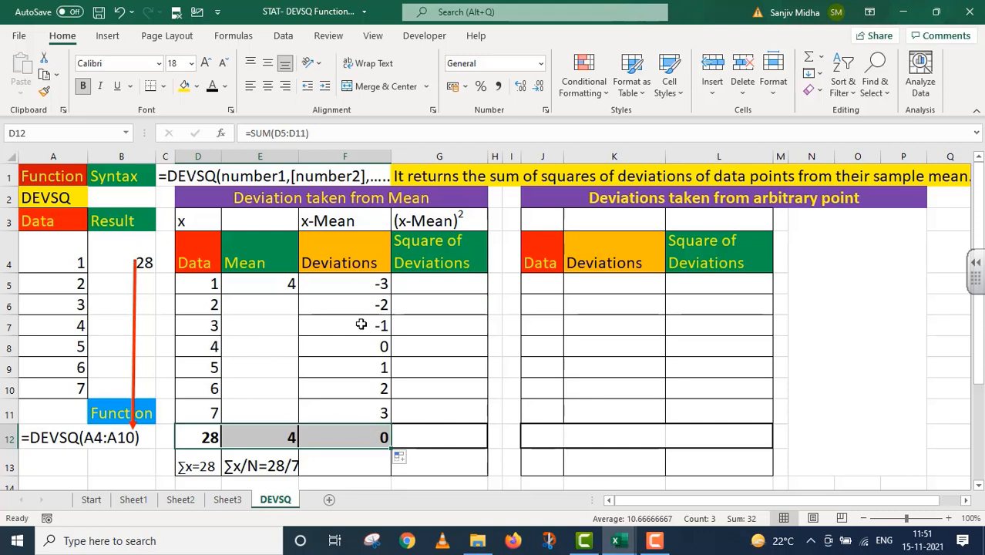
pyautogui.click(348, 467)
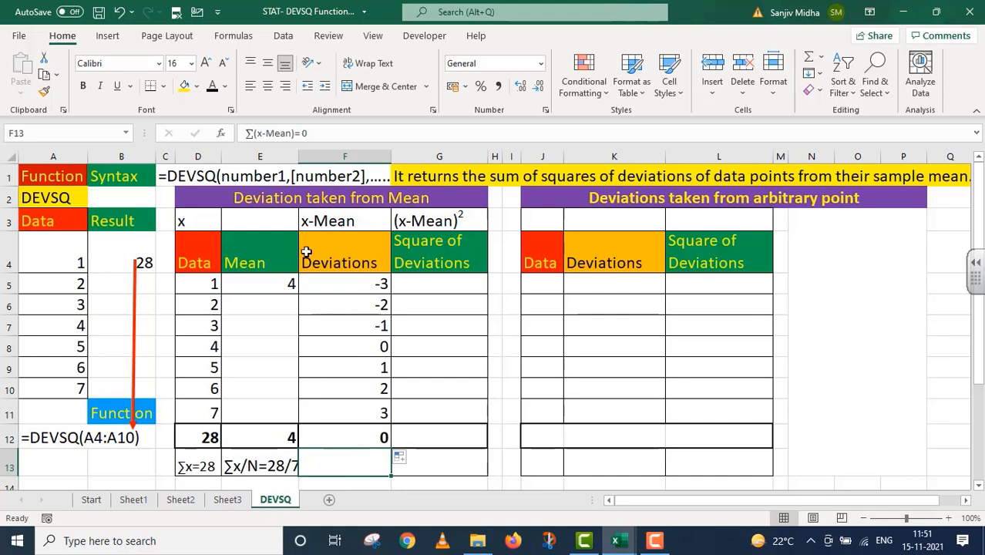
pyautogui.click(213, 87)
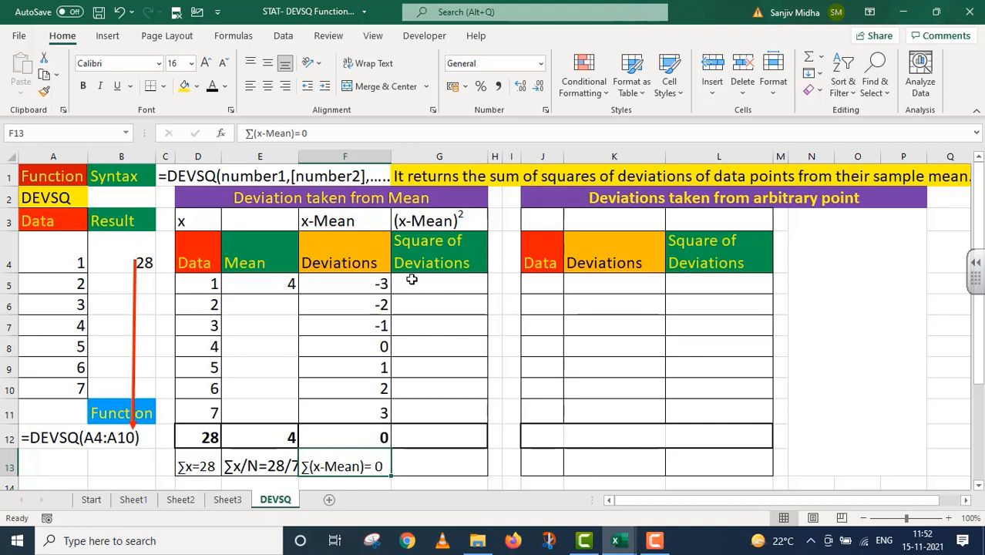
# Calculate the squared deviations in G5:G11 with =F5*F5, filling the formula down from G5.
pyautogui.doubleClick(412, 283)
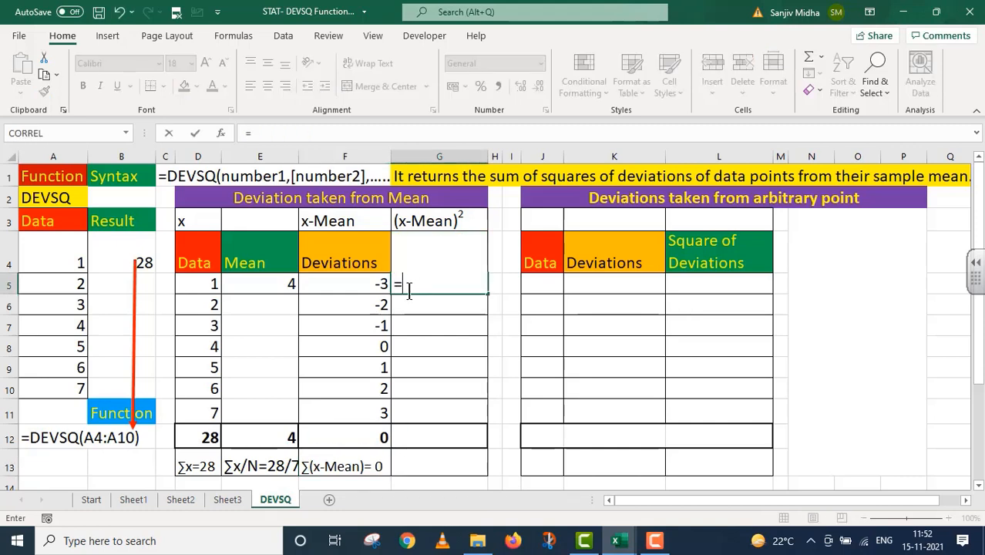
pyautogui.click(357, 284)
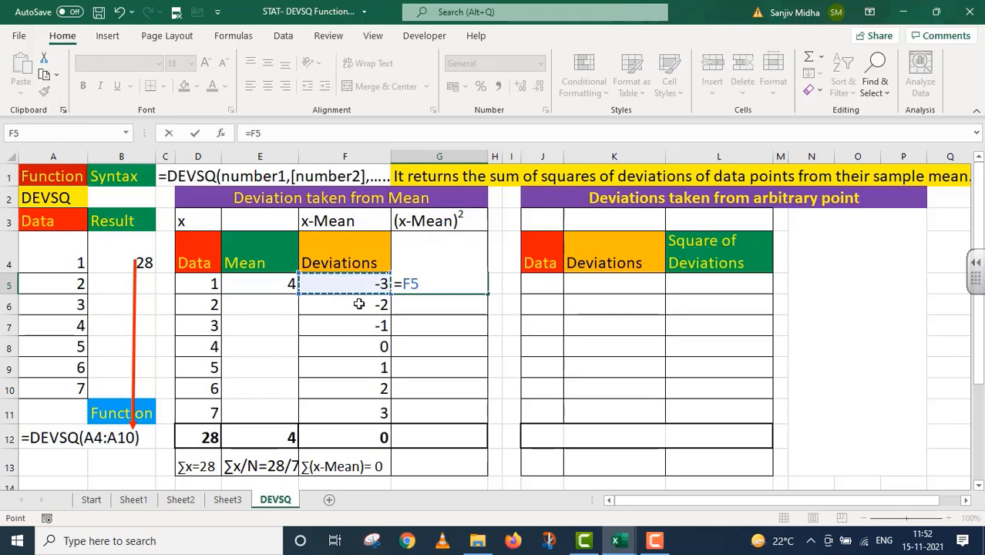
pyautogui.write('*')
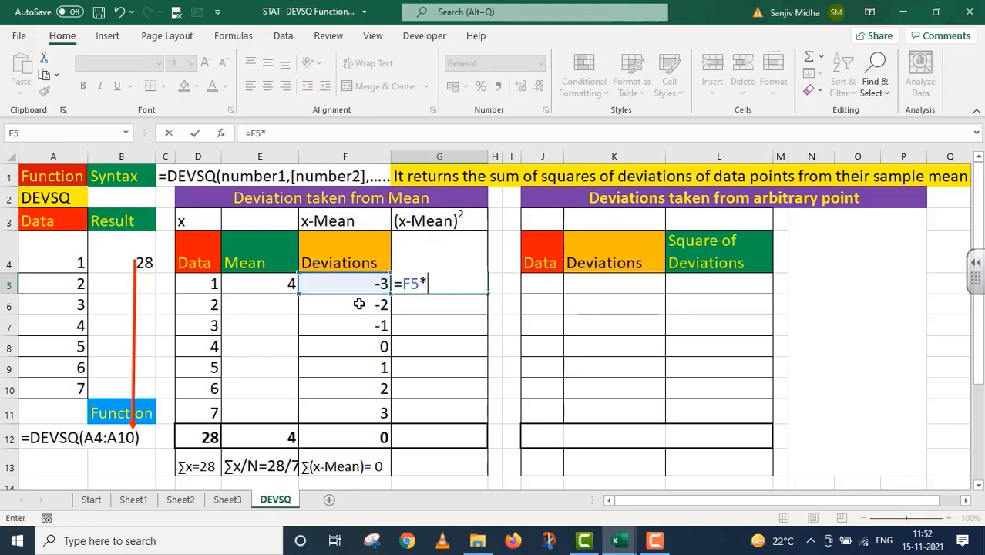
pyautogui.click(363, 280)
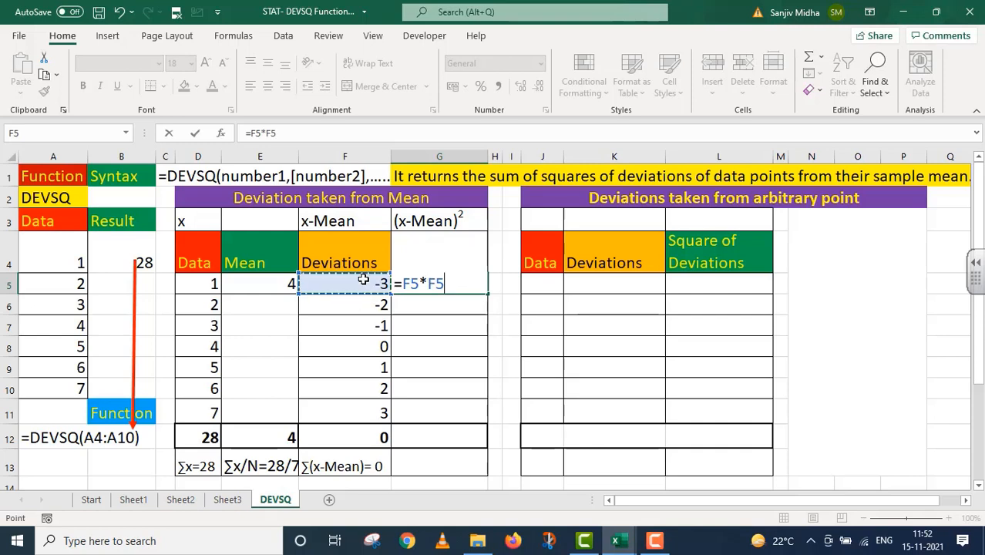
pyautogui.hotkey('ctrl', 'Return')
pyautogui.moveTo(487, 293); pyautogui.dragTo(487, 416)
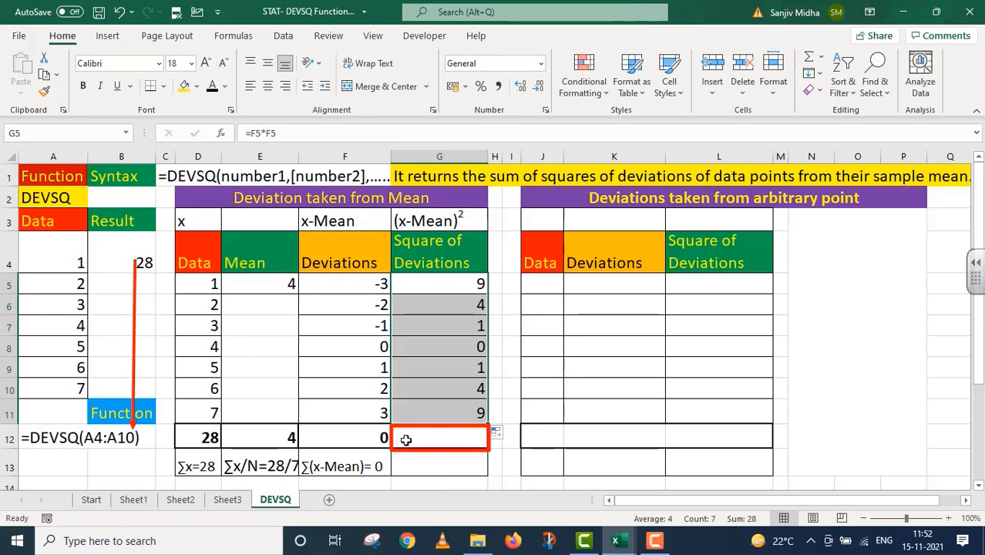
# Extend the sum formula in F12 to G12 and set the font colour of the squared-deviations note in G13 to black.
pyautogui.click(364, 439)
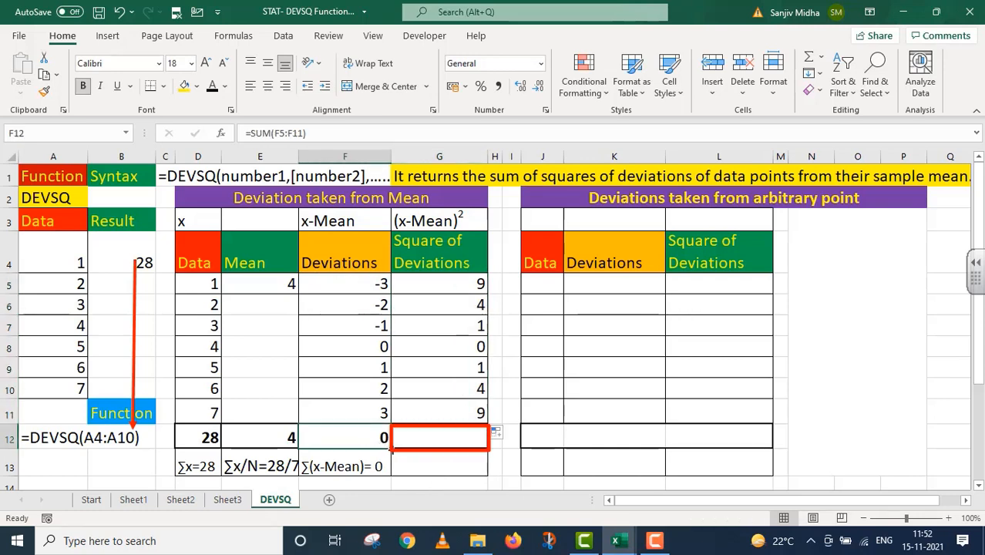
pyautogui.moveTo(391, 450); pyautogui.dragTo(465, 446)
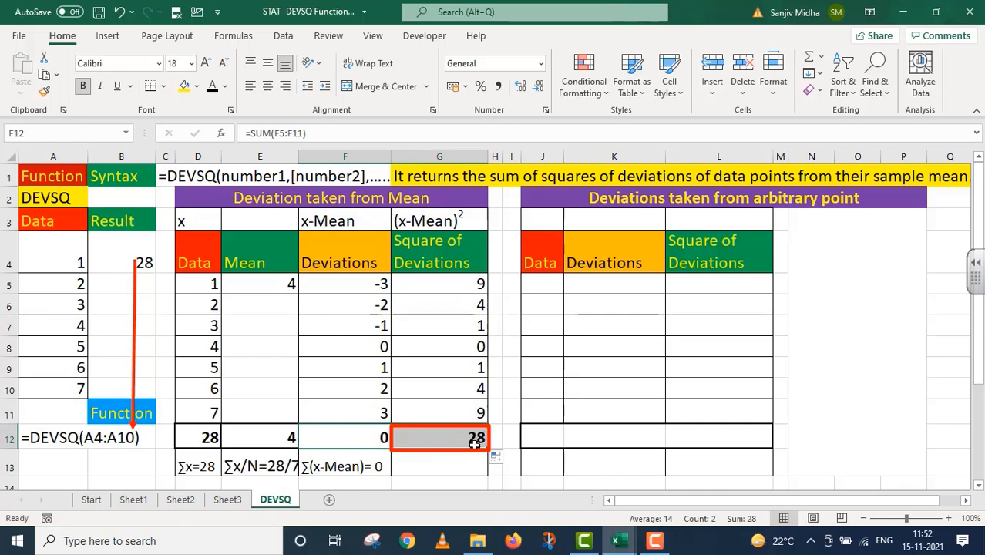
pyautogui.click(433, 467)
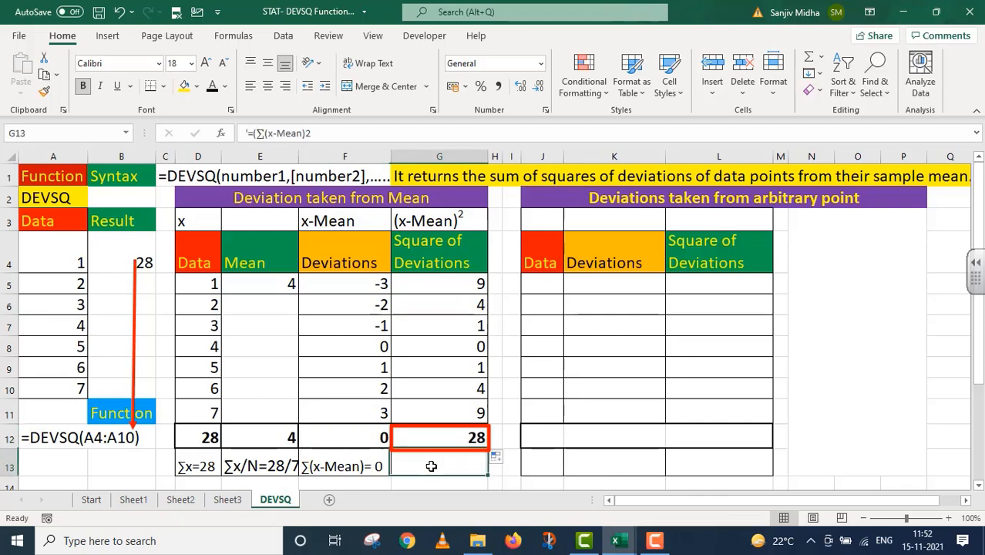
pyautogui.click(212, 87)
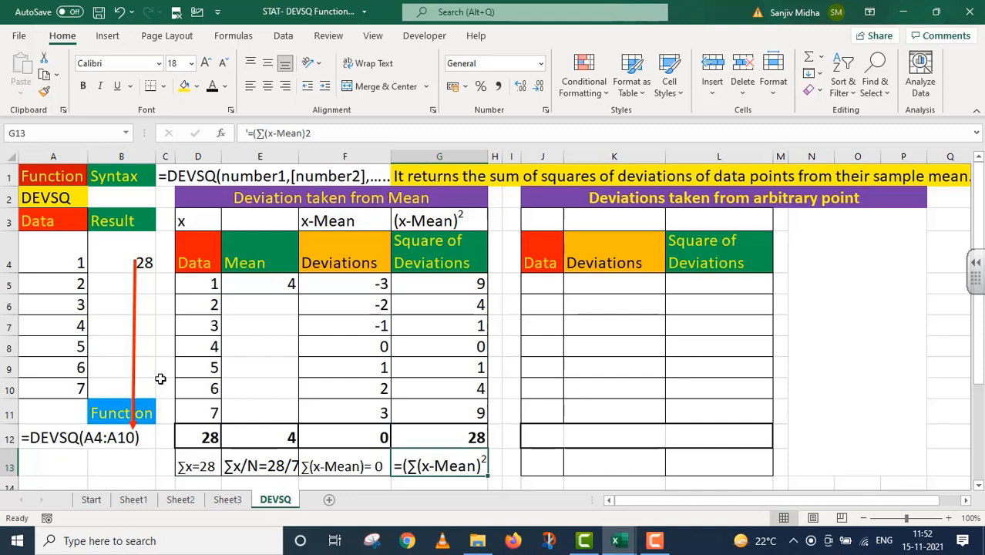
# Make the DEVSQ result in cell B4 bold, matching the squared-deviations total in G12.
pyautogui.click(474, 441)
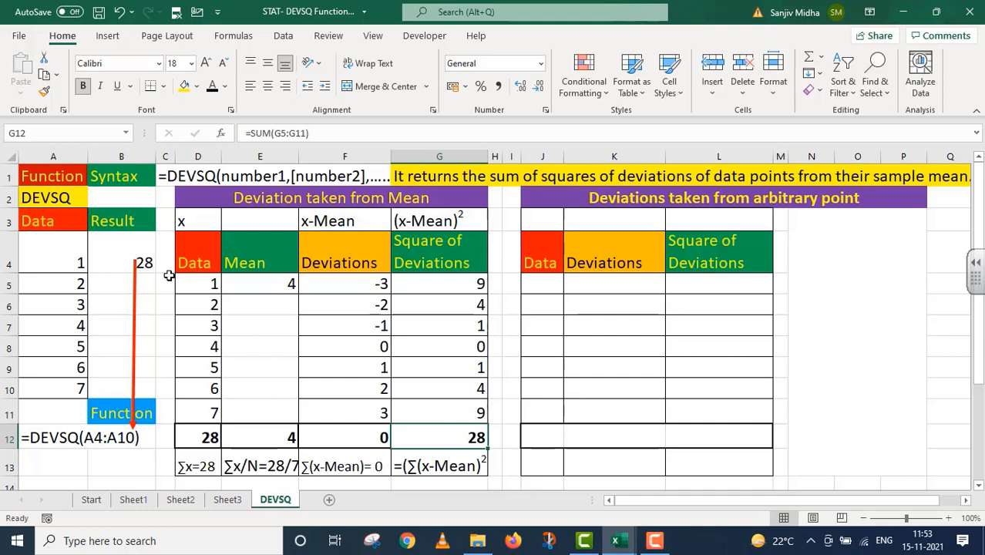
pyautogui.click(141, 265)
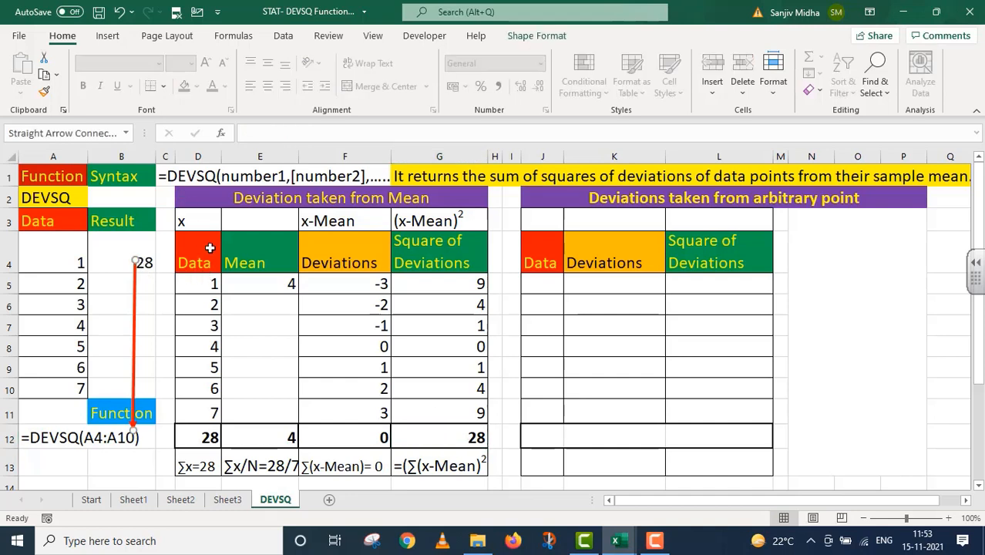
pyautogui.click(121, 242)
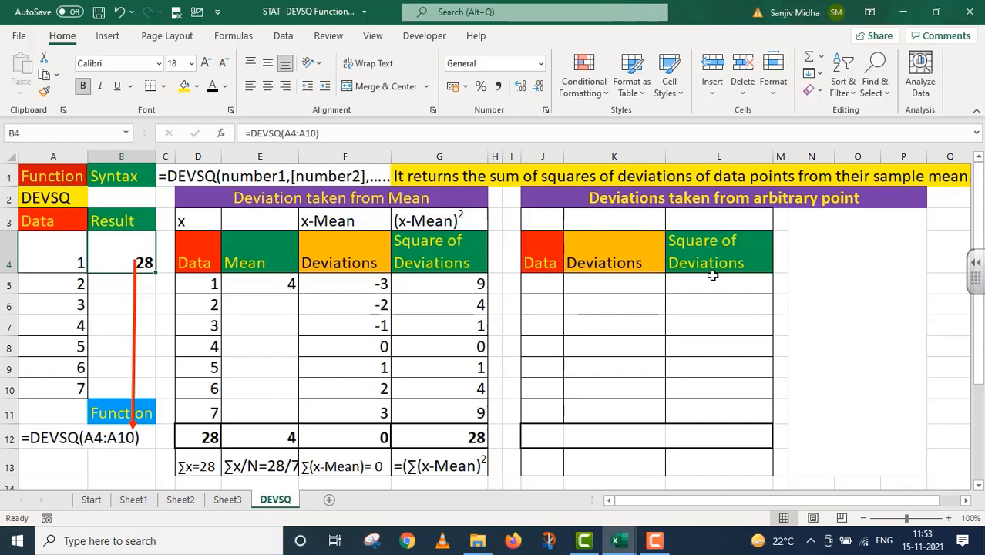
# Copy the data in A4:A10 into the arbitrary point table starting at J5, and fill cell J9 with yellow.
pyautogui.moveTo(67, 263); pyautogui.dragTo(99, 390)
pyautogui.hotkey('ctrl', 'c')
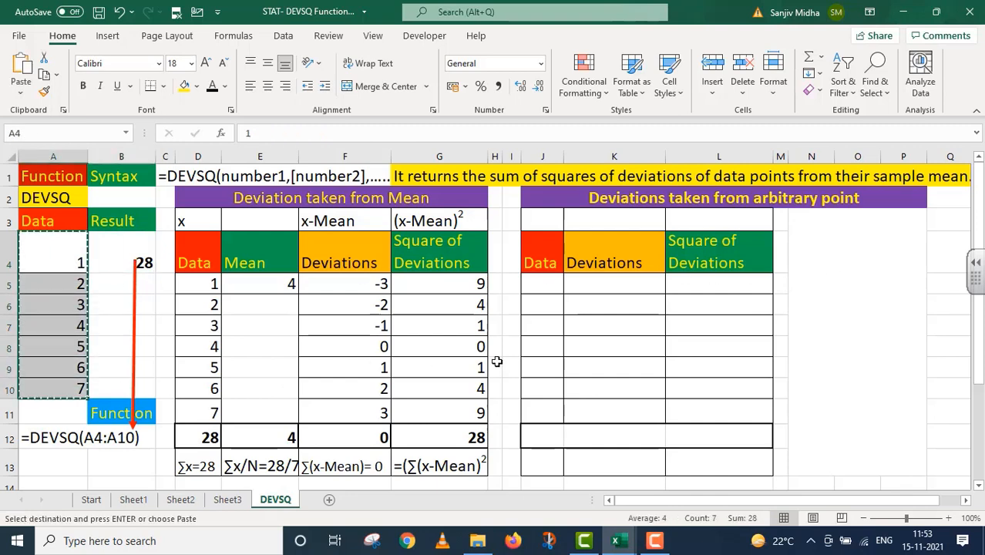
pyautogui.click(542, 283)
pyautogui.hotkey('ctrl', 'v')
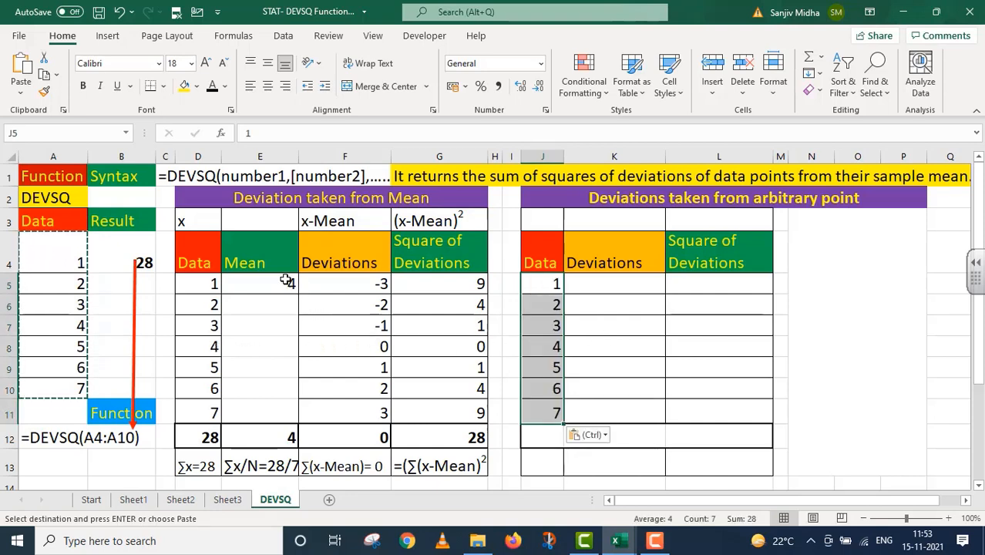
pyautogui.click(548, 369)
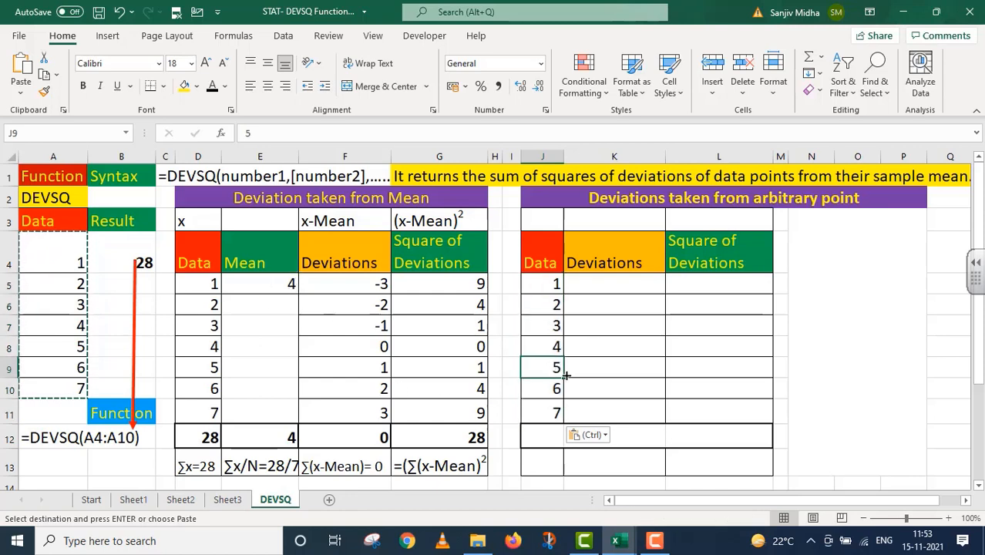
pyautogui.click(183, 85)
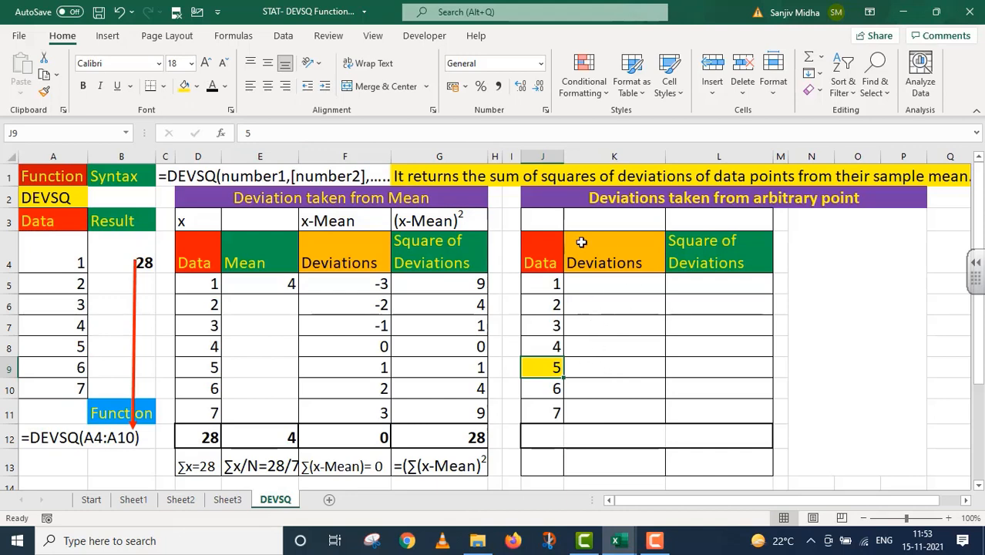
# Set the font colour of the x and x-A.M. (=x-5) labels in J3 and K3 to black and widen column K to fit.
pyautogui.click(548, 220)
pyautogui.click(215, 87)
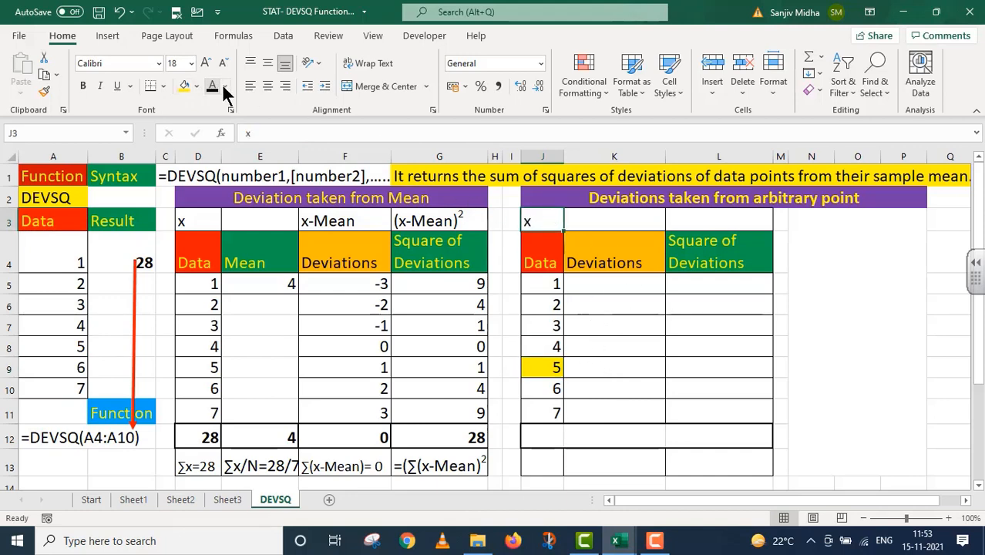
pyautogui.click(604, 220)
pyautogui.click(213, 87)
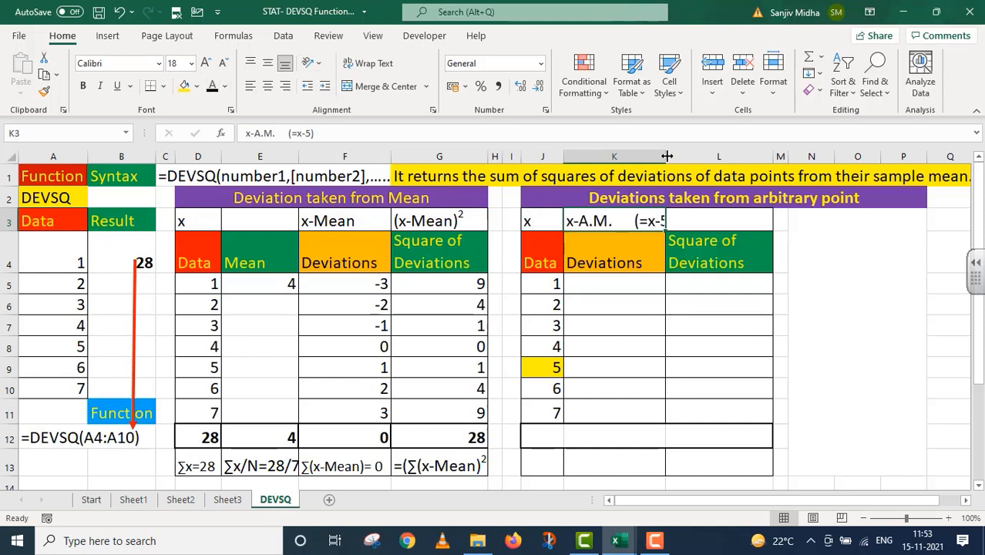
pyautogui.moveTo(666, 158); pyautogui.dragTo(683, 167)
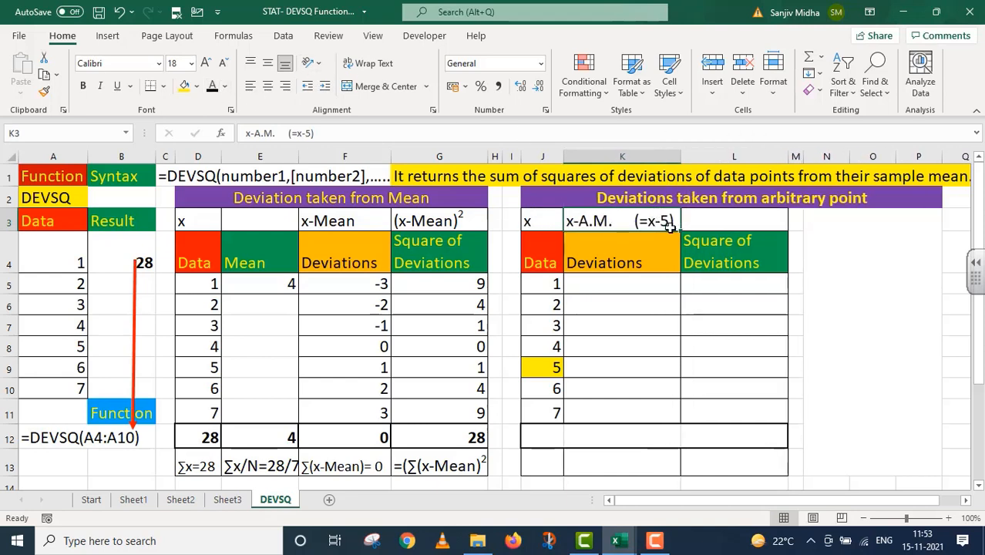
# Calculate the first deviation from the arbitrary point in cell K5 with =J5-$J$9.
pyautogui.doubleClick(582, 287)
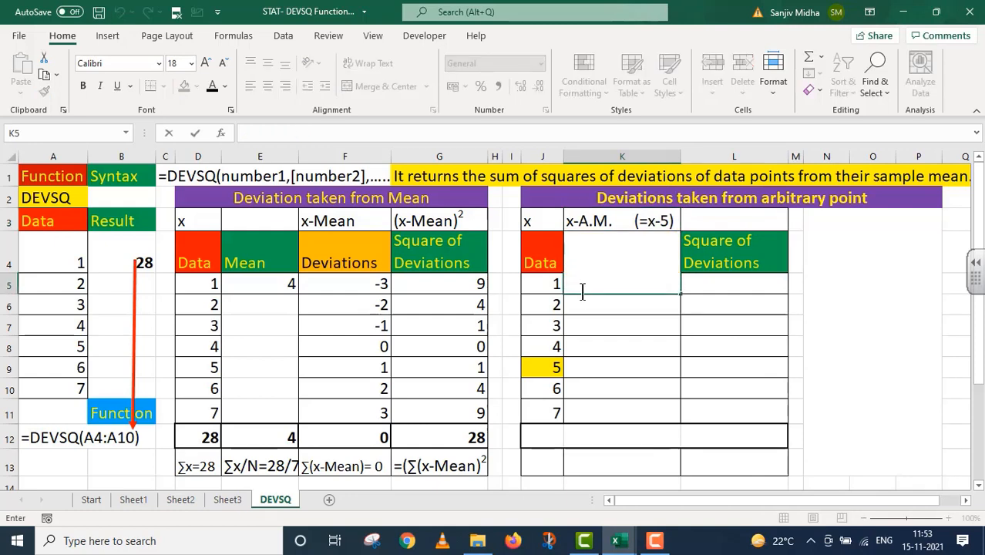
pyautogui.write('=')
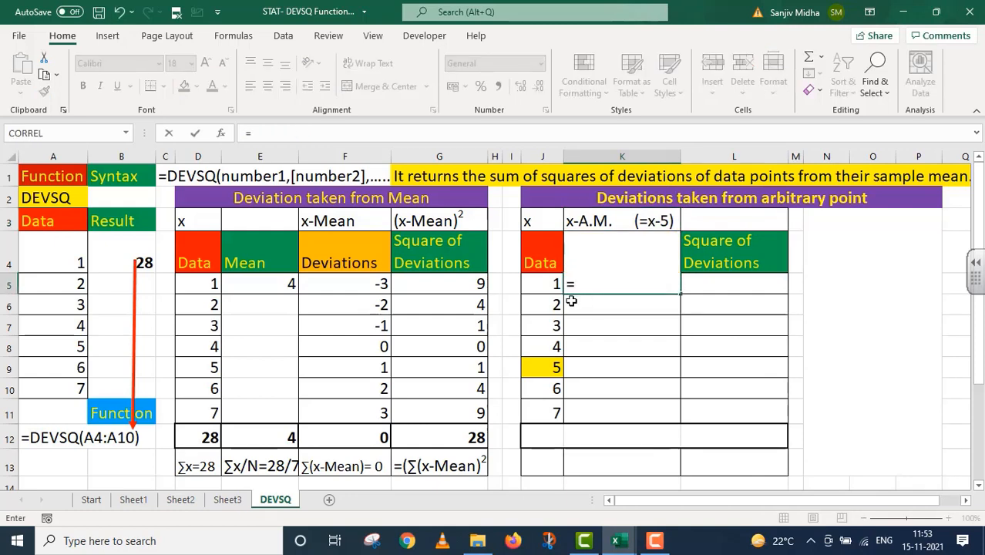
pyautogui.click(534, 284)
pyautogui.write('-')
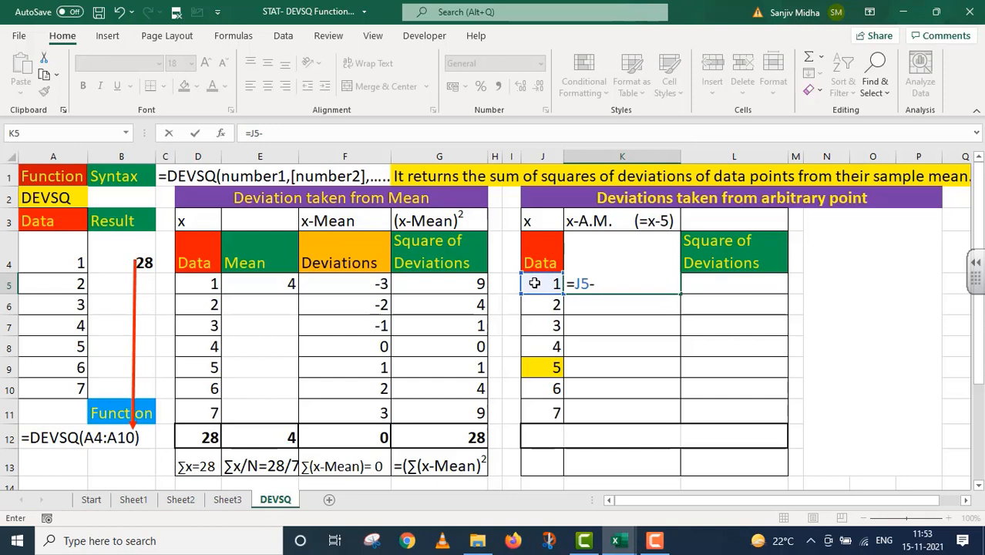
pyautogui.click(552, 369)
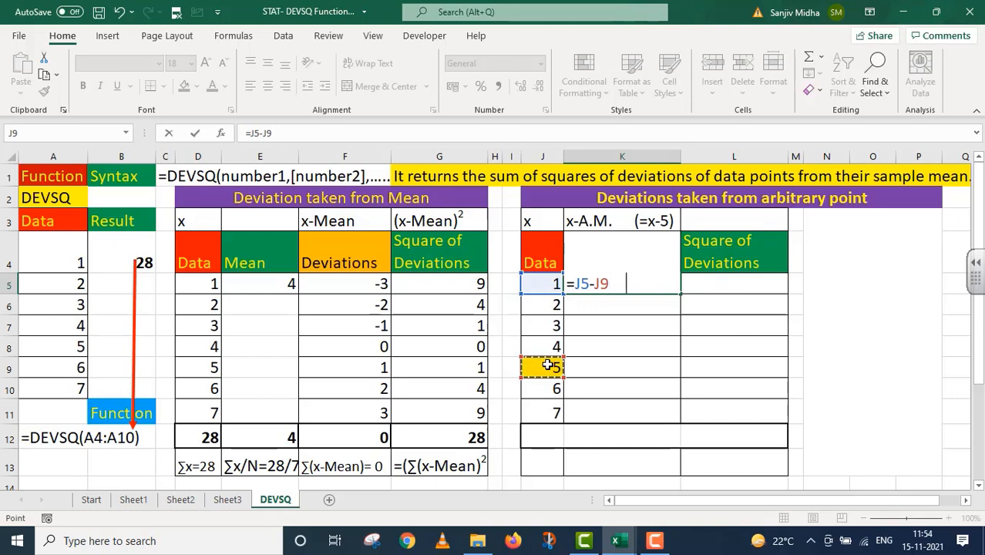
pyautogui.press('F4')
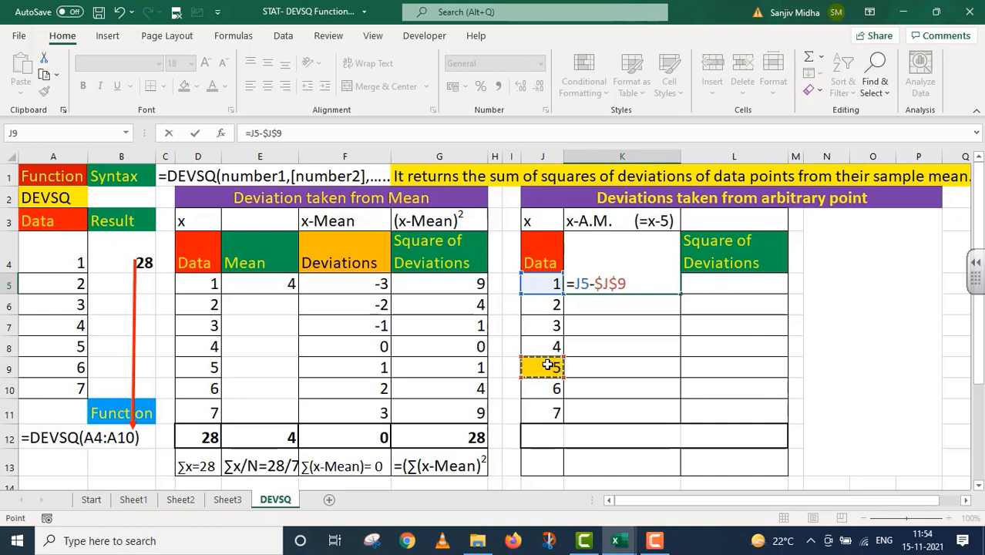
pyautogui.press('Return')
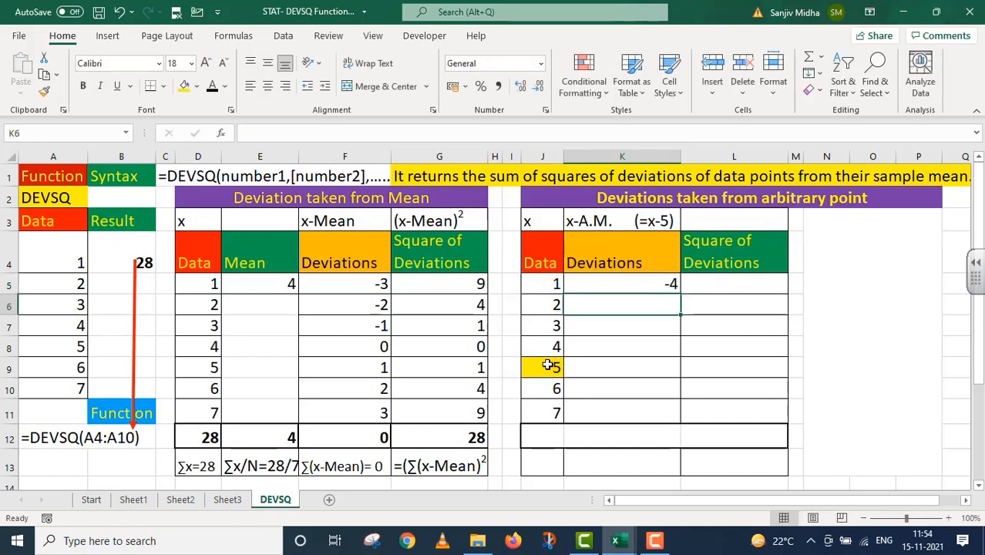
# Fill the deviation formula in K5 down to K11 and total the data in cell J12 with =SUM(J5:J11).
pyautogui.click(622, 283)
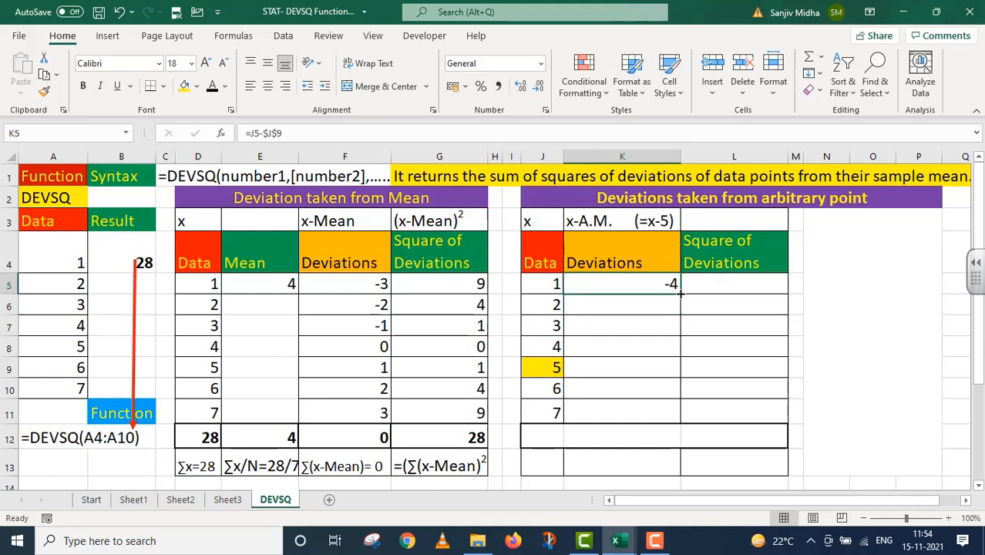
pyautogui.moveTo(681, 292); pyautogui.dragTo(677, 420)
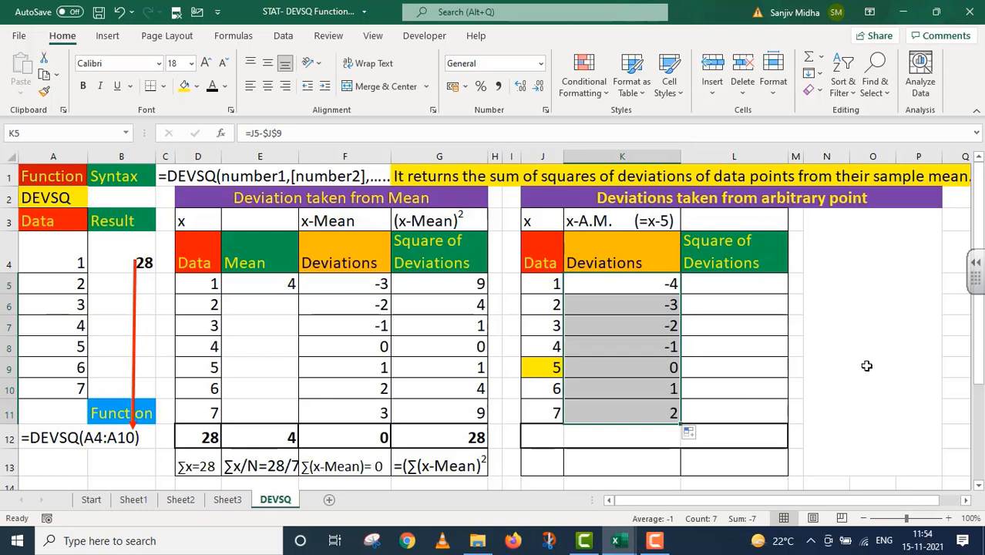
pyautogui.doubleClick(543, 443)
pyautogui.write('=')
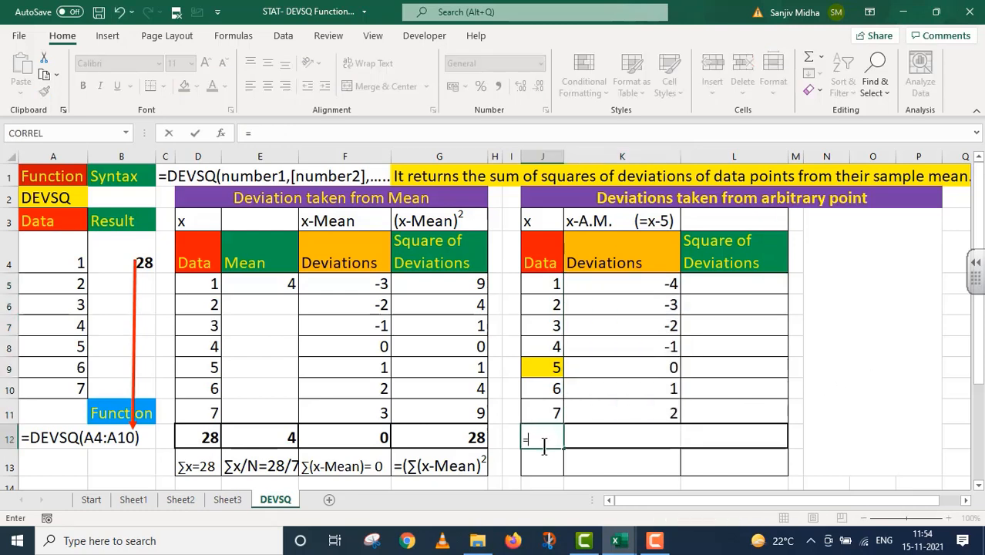
pyautogui.write('sum')
pyautogui.press('Tab')
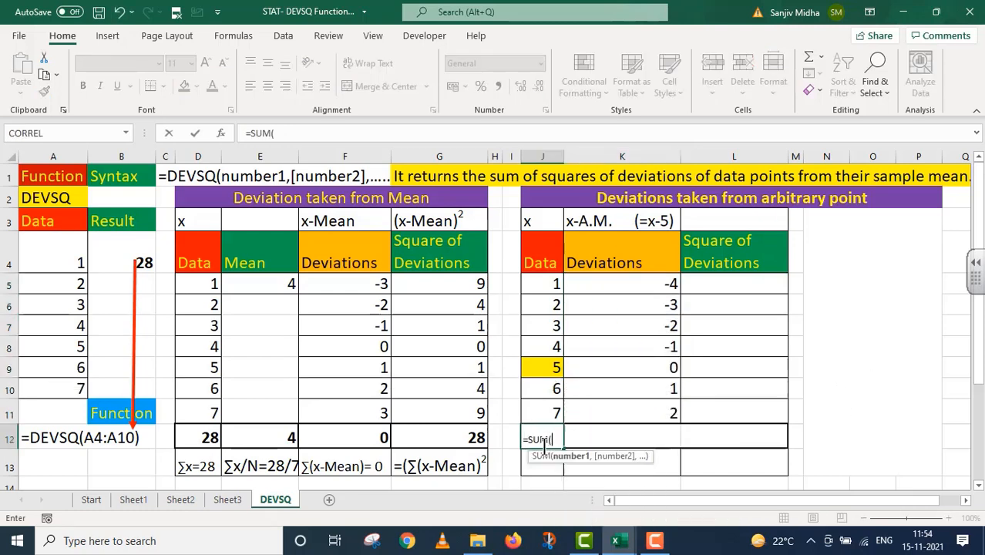
pyautogui.moveTo(541, 286); pyautogui.dragTo(541, 407)
pyautogui.write(')')
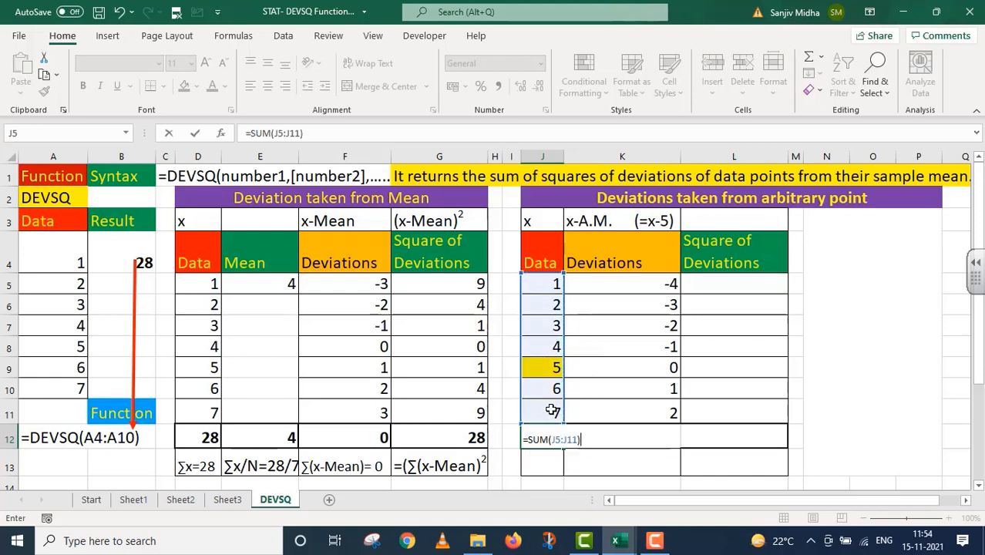
pyautogui.press('Return')
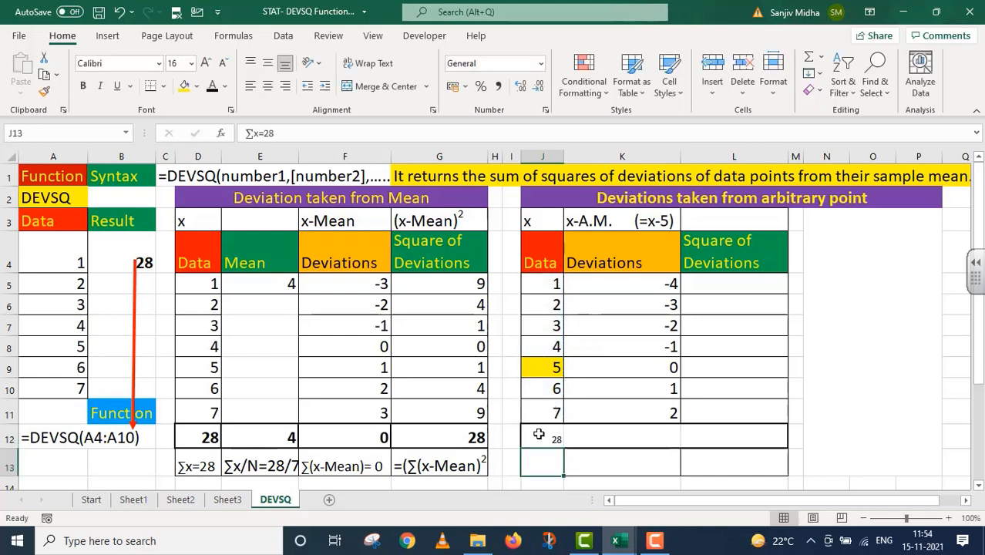
# Set the font size of the total in J12 to 18 and copy its sum formula across to K12.
pyautogui.click(537, 444)
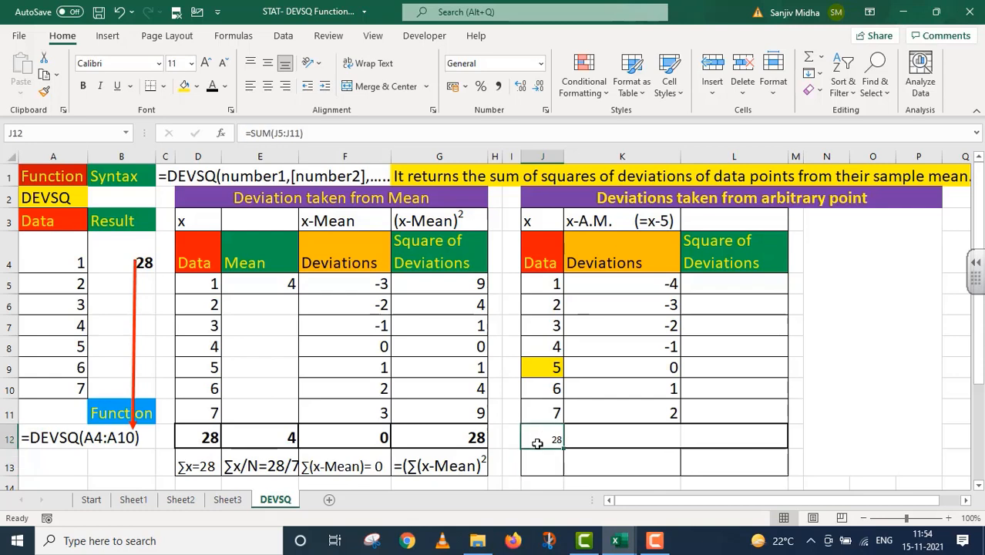
pyautogui.click(192, 63)
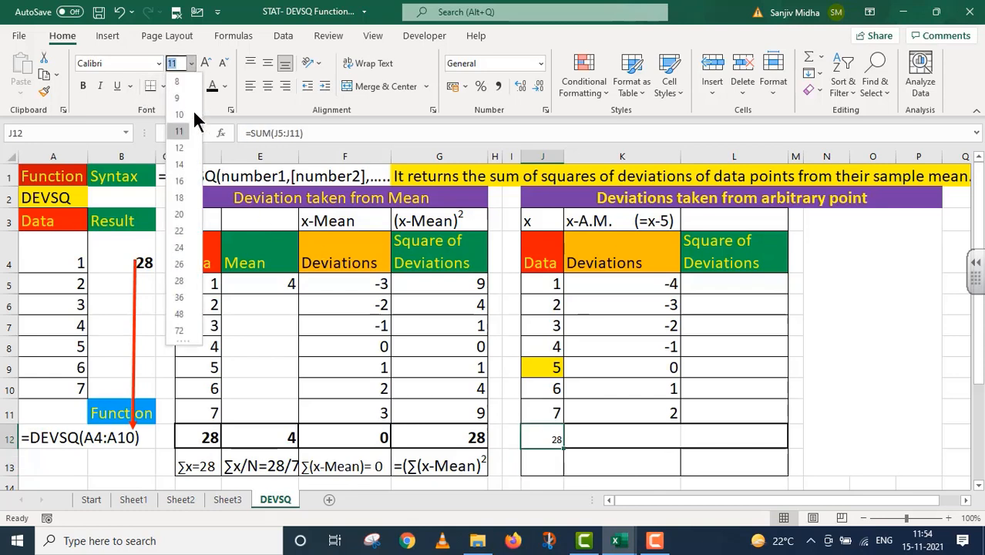
pyautogui.click(179, 198)
pyautogui.moveTo(563, 448); pyautogui.dragTo(686, 453)
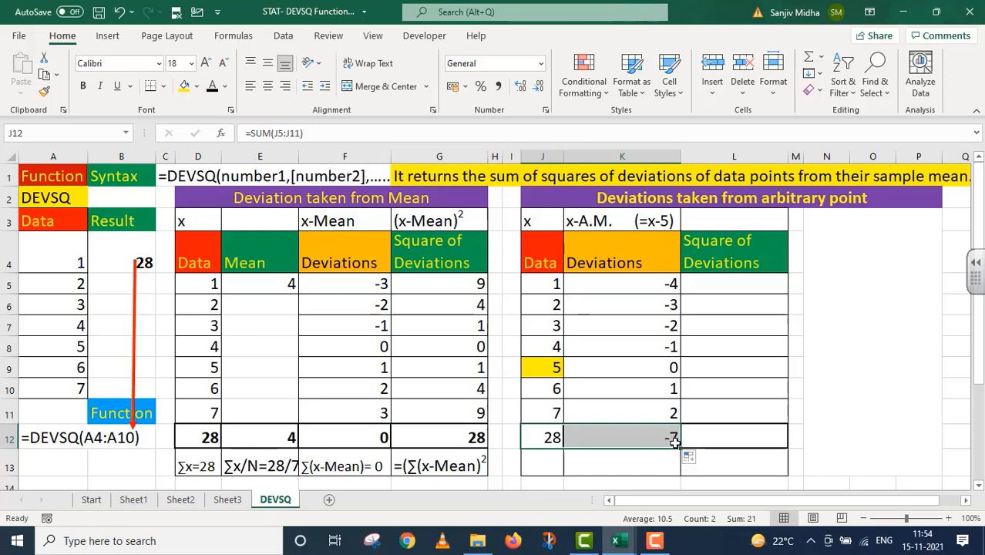
# Square the first deviation from the arbitrary point in cell L5 with =K5*K5.
pyautogui.doubleClick(725, 287)
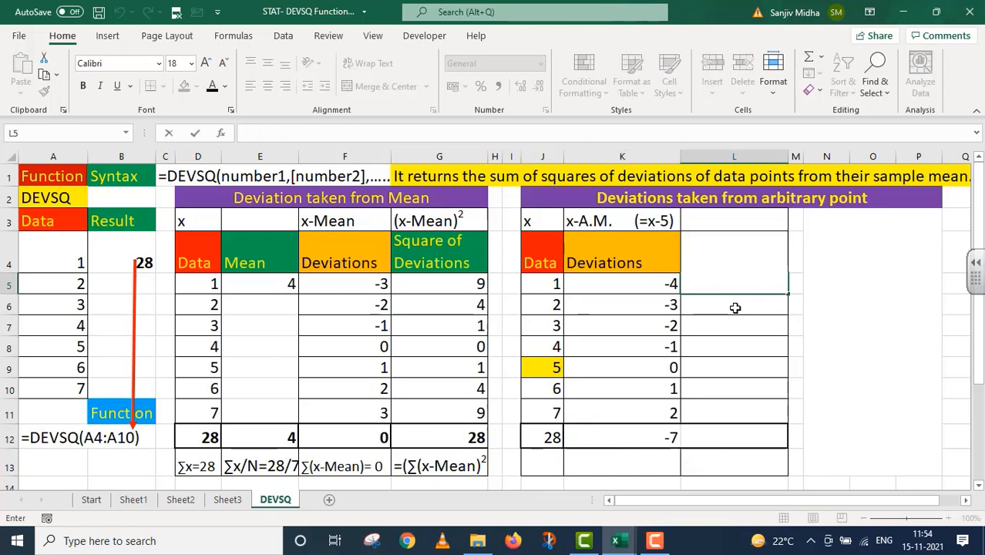
pyautogui.write('=')
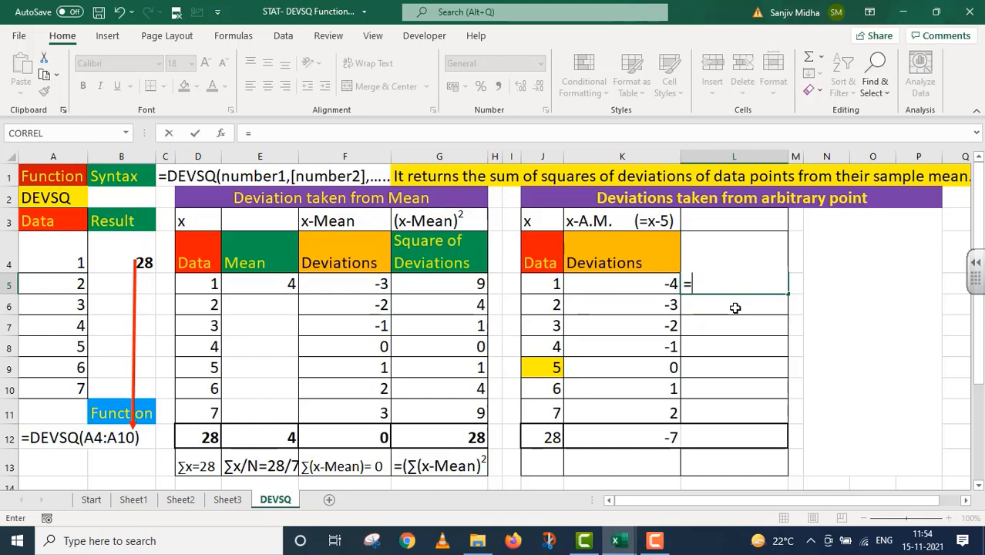
pyautogui.click(645, 286)
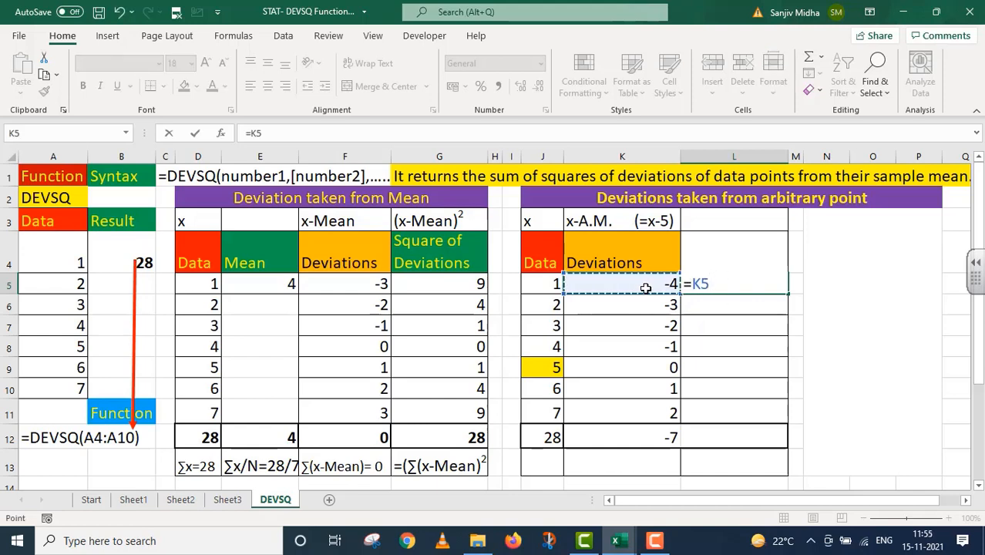
pyautogui.write('*')
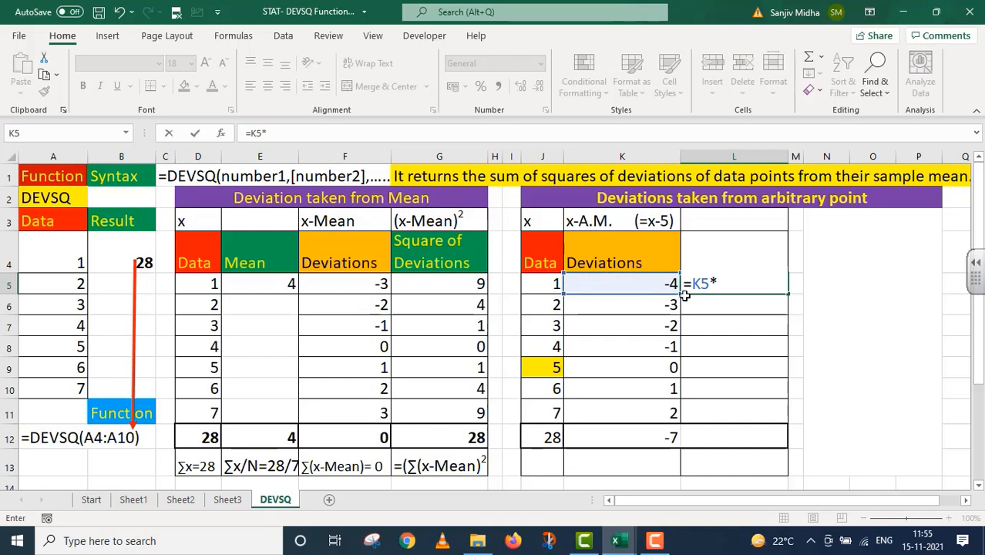
pyautogui.click(638, 286)
pyautogui.press('Return')
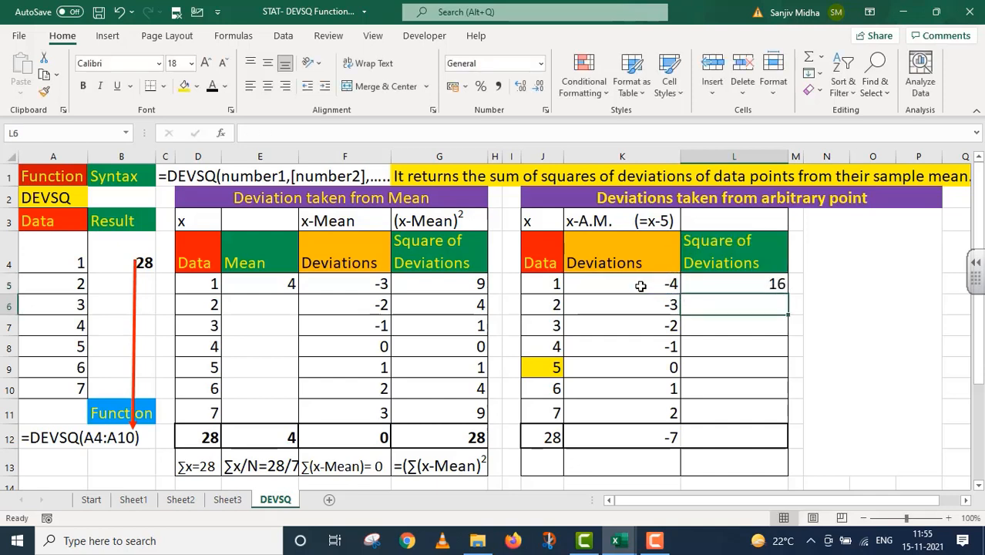
# Fill the squared deviation formula in L5 down to L11 and copy the K12 sum formula across to L12.
pyautogui.click(758, 284)
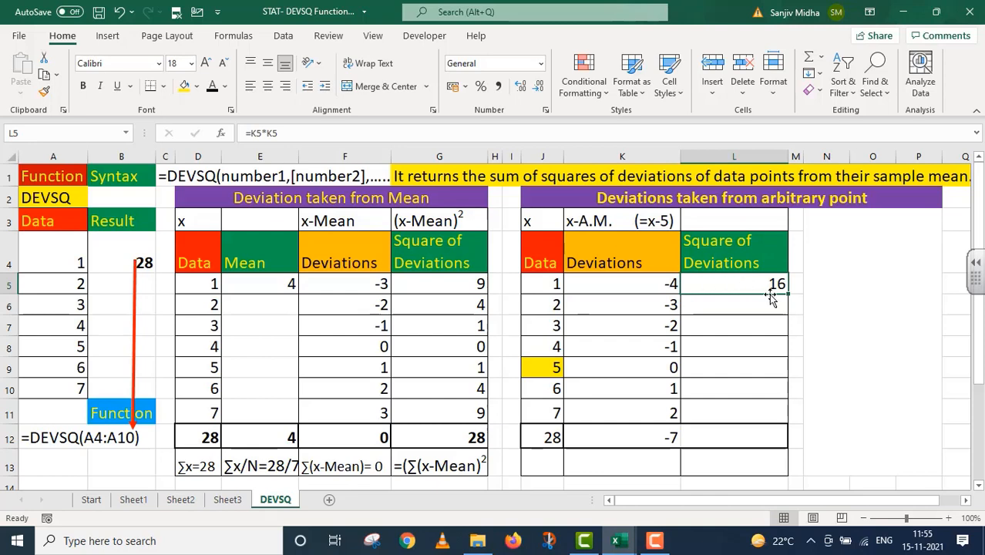
pyautogui.moveTo(787, 292); pyautogui.dragTo(780, 421)
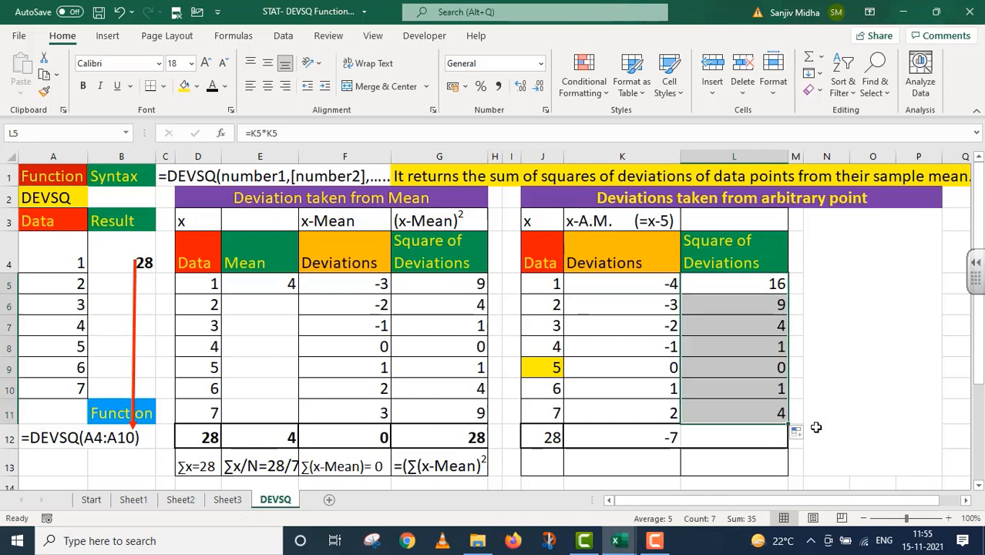
pyautogui.click(676, 443)
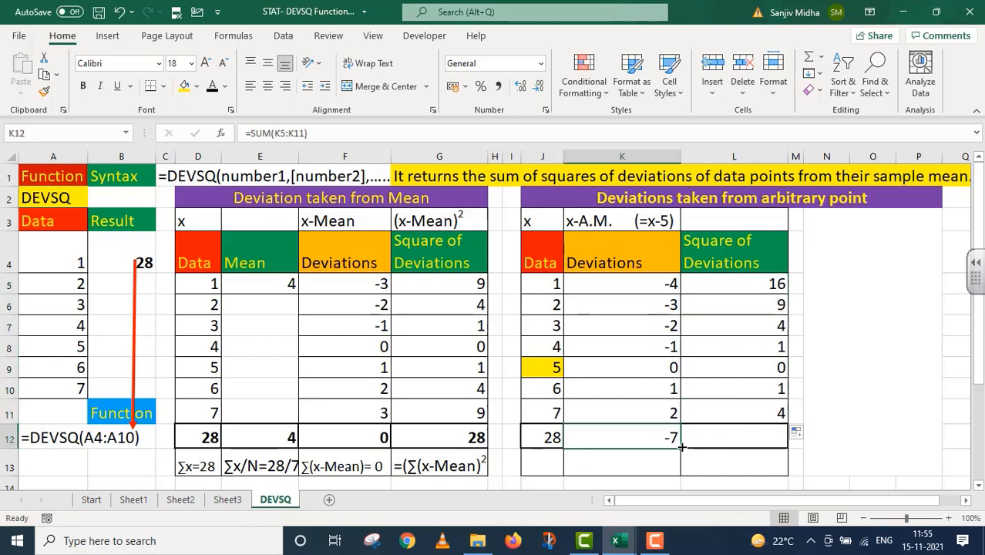
pyautogui.moveTo(683, 447); pyautogui.dragTo(782, 447)
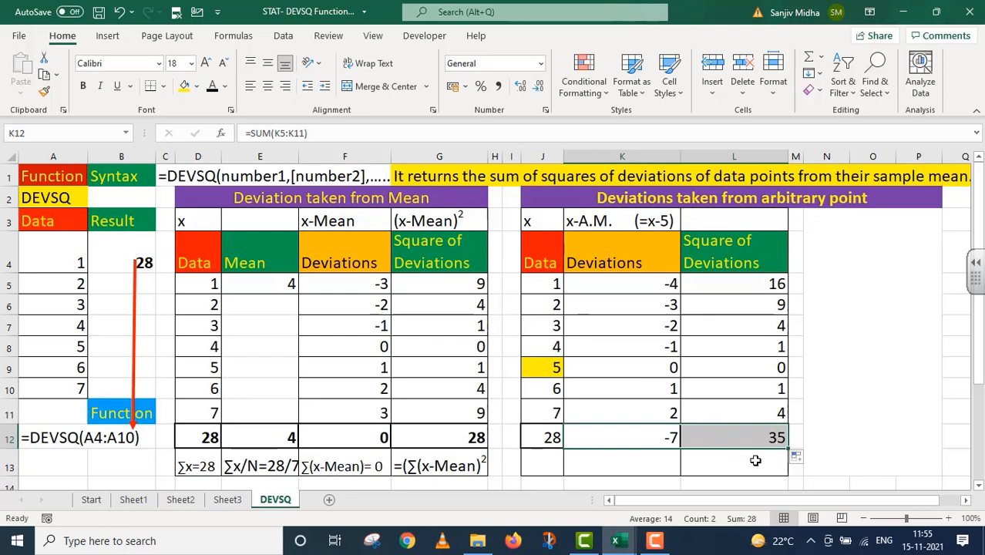
# Set the font colour of the hidden labels in L13, K13 and J13 below the arbitrary point totals to black.
pyautogui.click(724, 466)
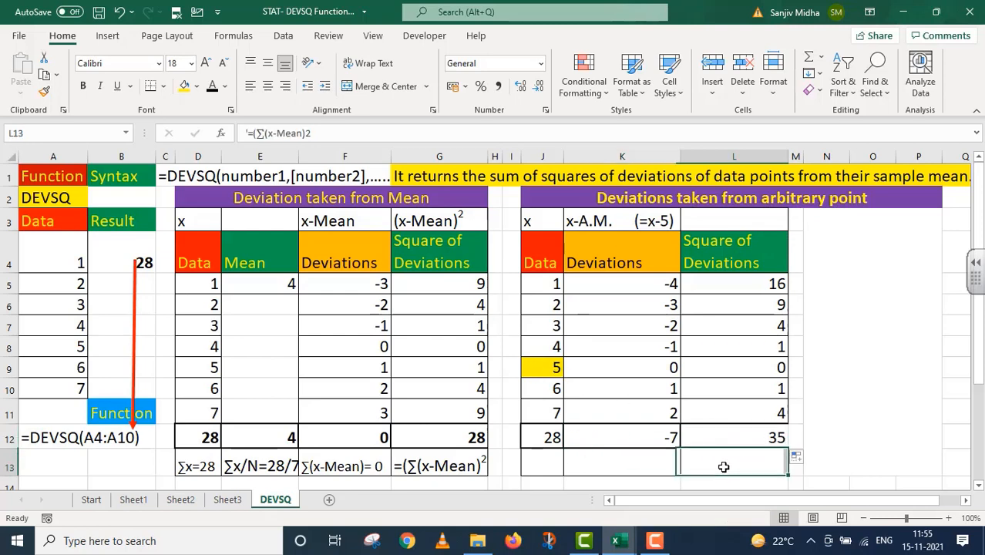
pyautogui.click(212, 89)
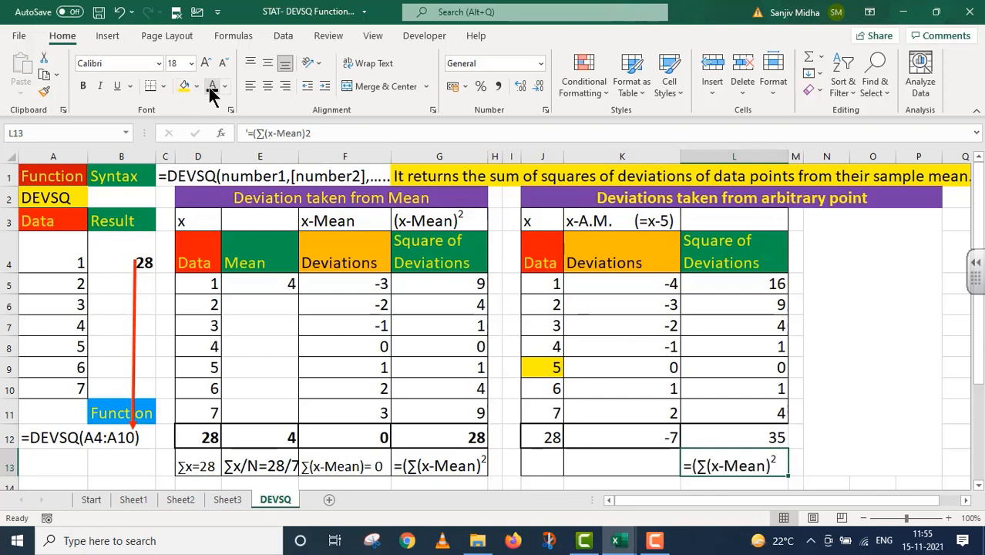
pyautogui.click(628, 469)
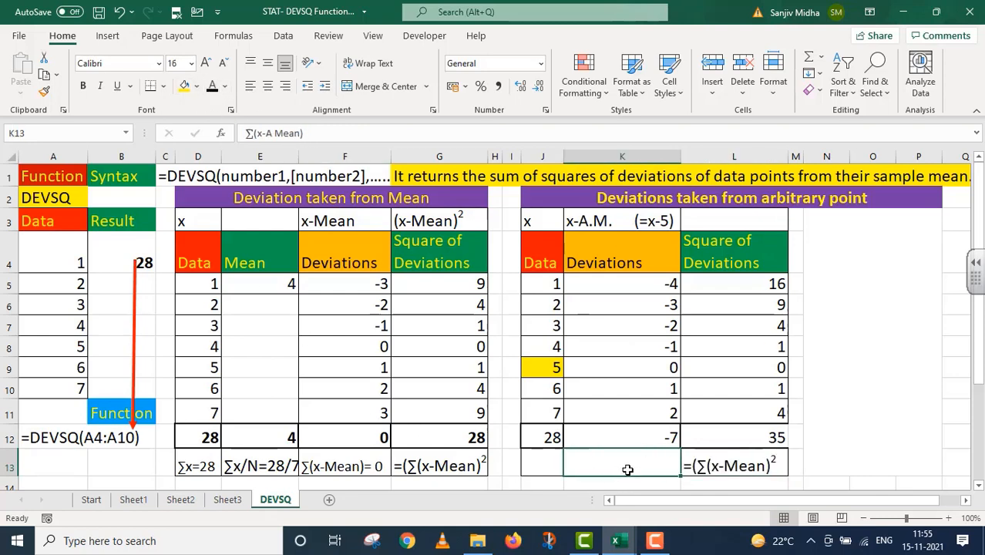
pyautogui.click(212, 88)
pyautogui.click(546, 467)
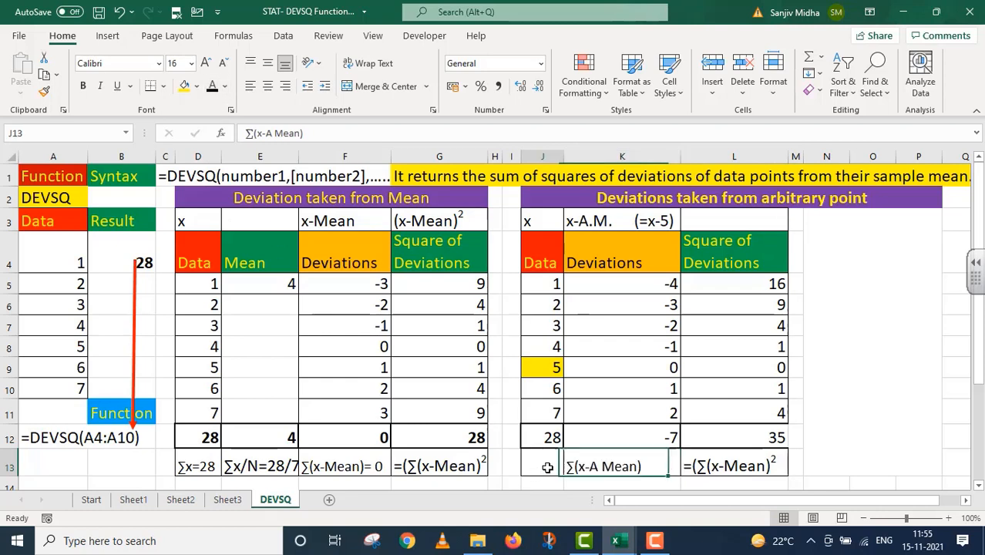
pyautogui.click(212, 89)
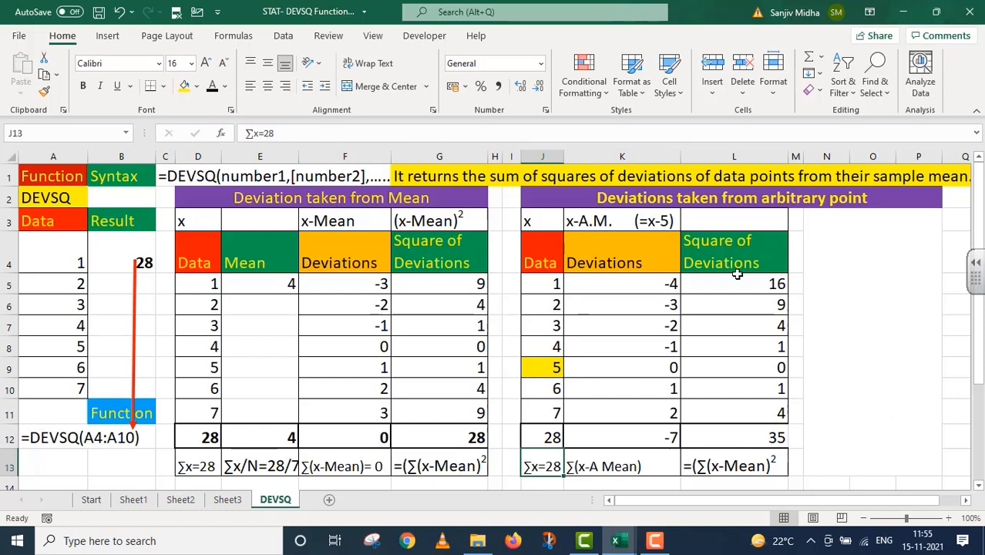
# Set the font colour of the (x- A.Mean)2 label in L3 and the explanatory note in merged cell N3 to black.
pyautogui.click(720, 221)
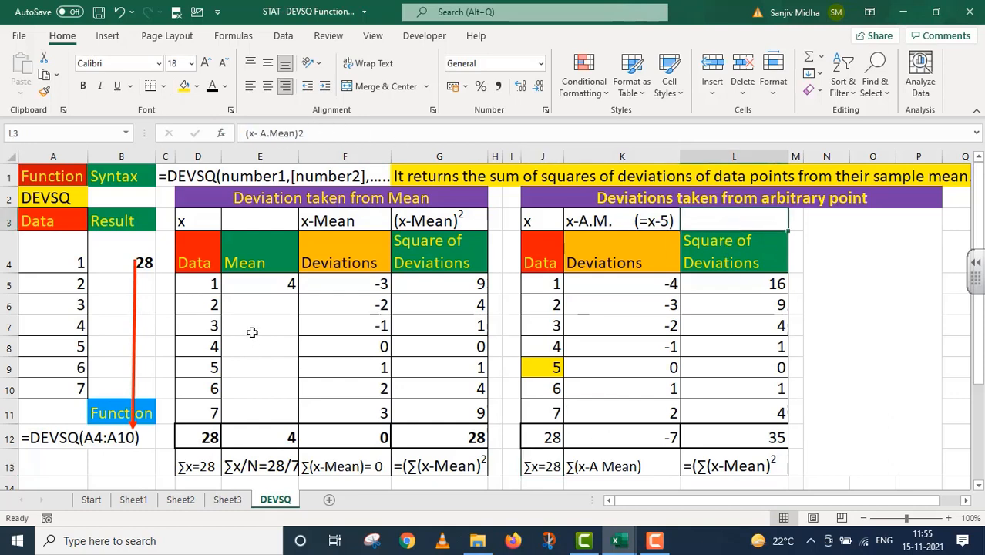
pyautogui.click(212, 91)
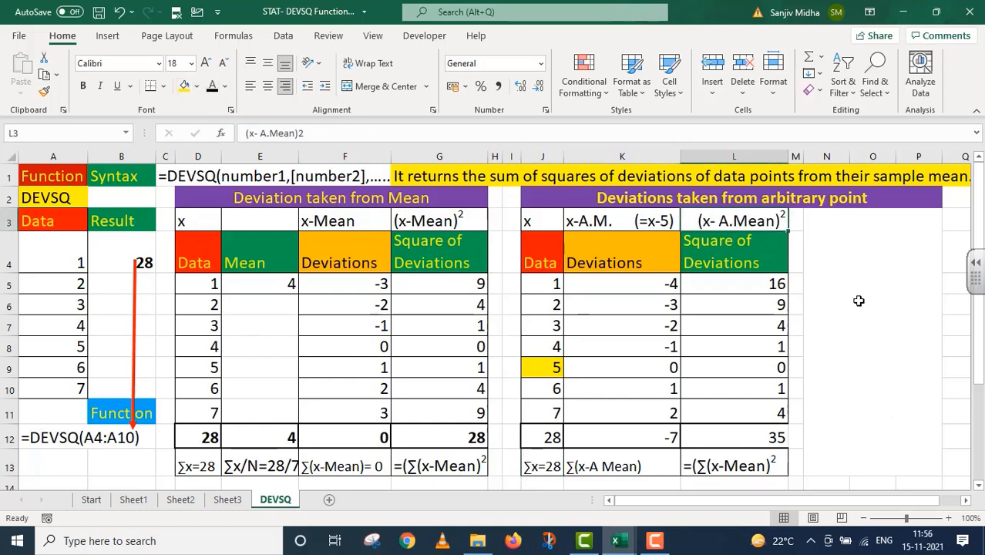
pyautogui.click(858, 300)
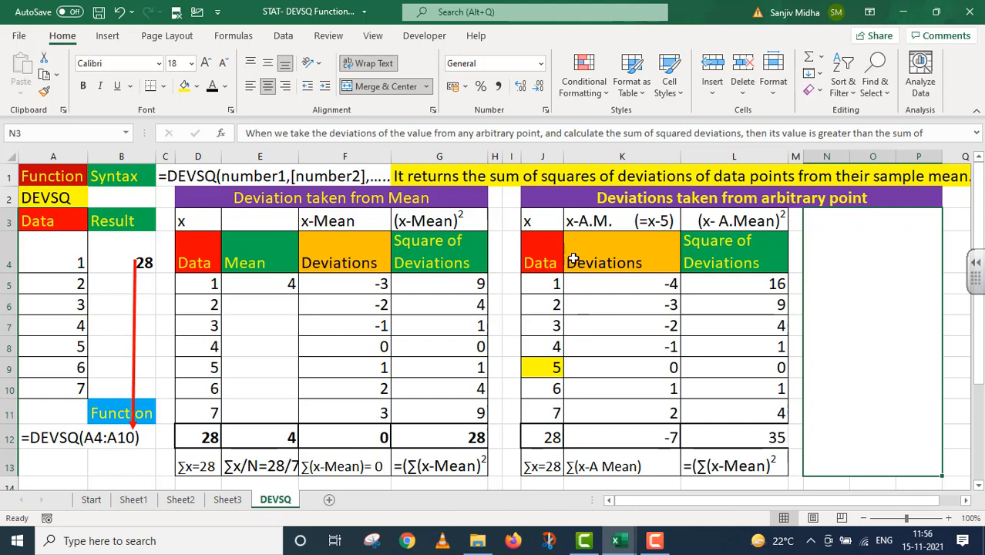
pyautogui.click(213, 87)
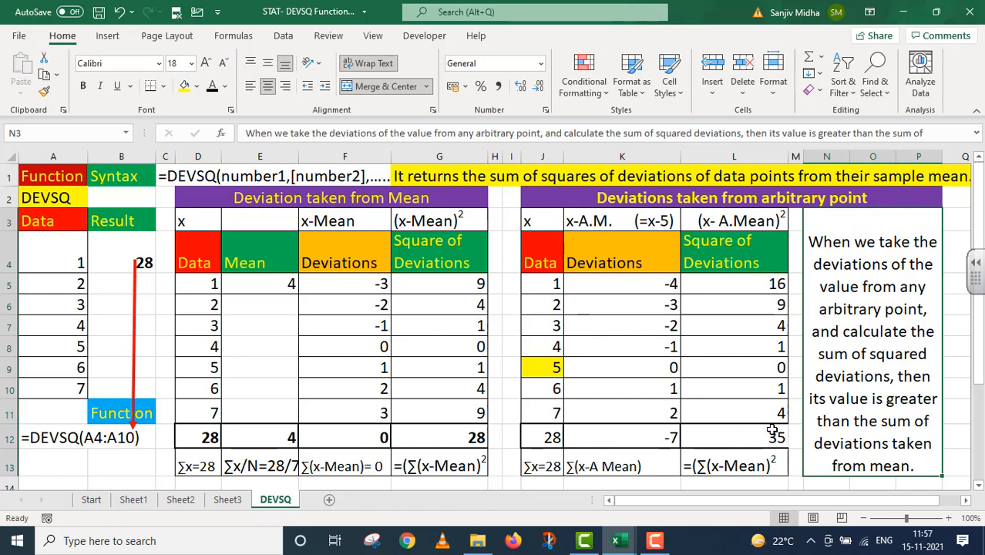
pyautogui.click(703, 338)
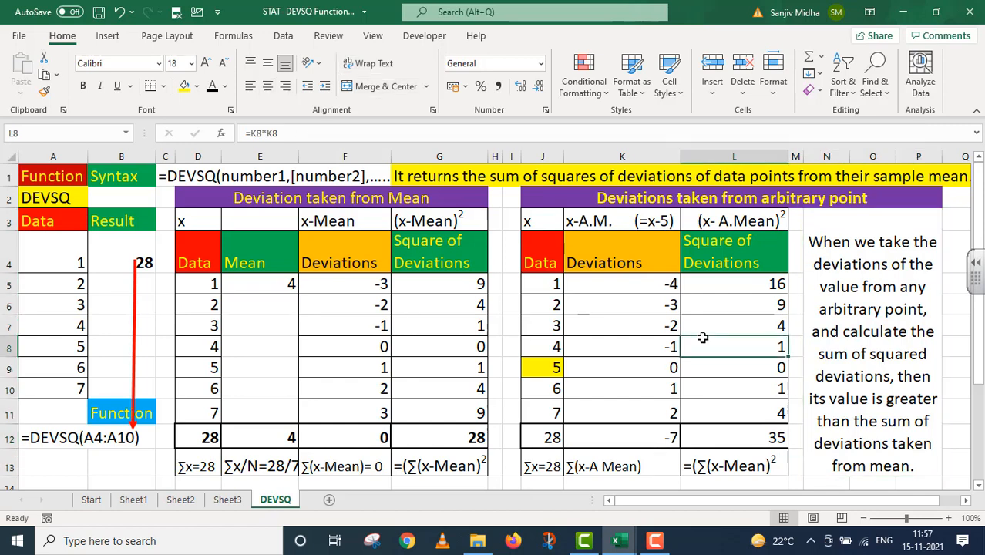